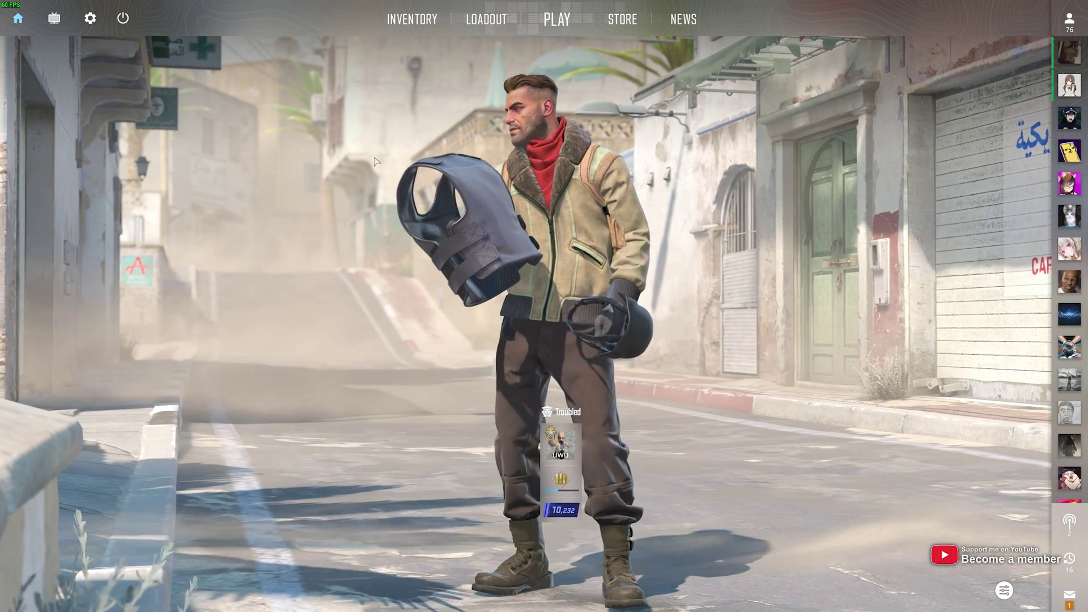
Copy the current crosshair's share code from the Game > Crosshair settings.
{"action": "left_click", "coordinate": [90, 19]}
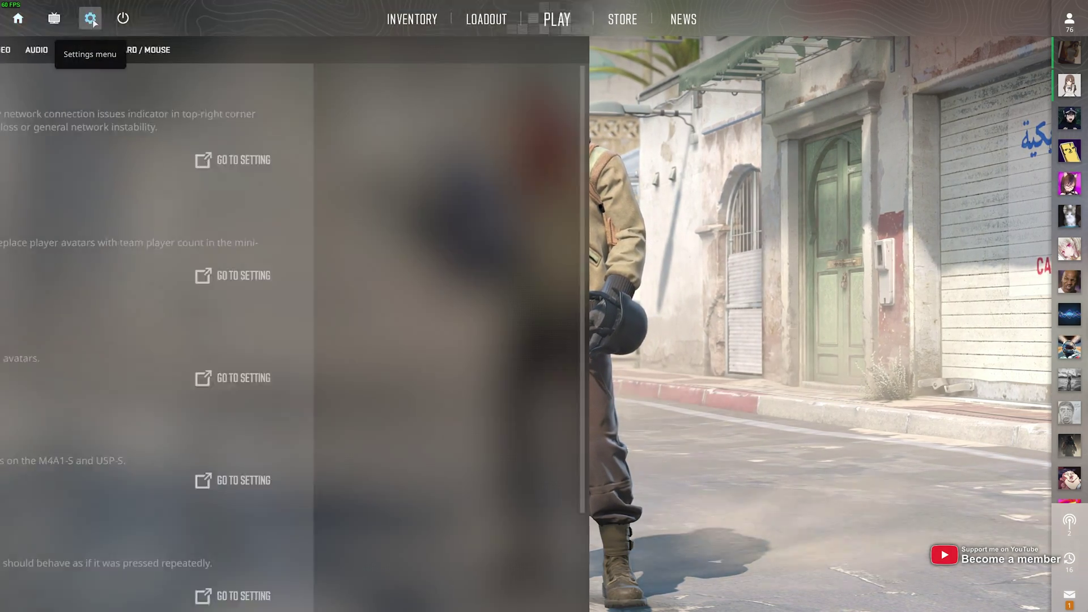
{"action": "left_click", "coordinate": [569, 50]}
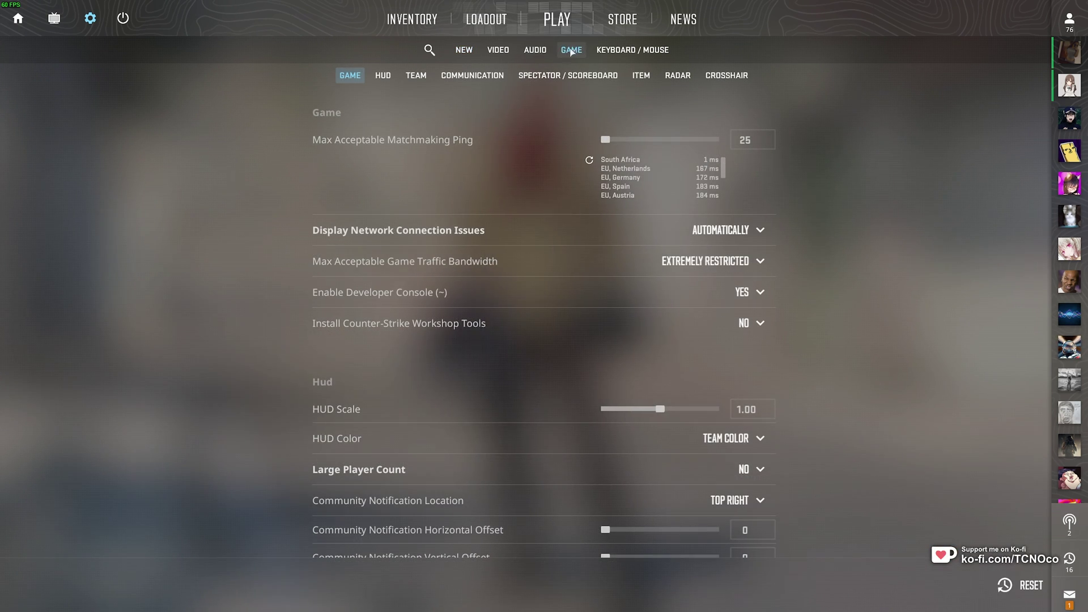
{"action": "left_click", "coordinate": [733, 76]}
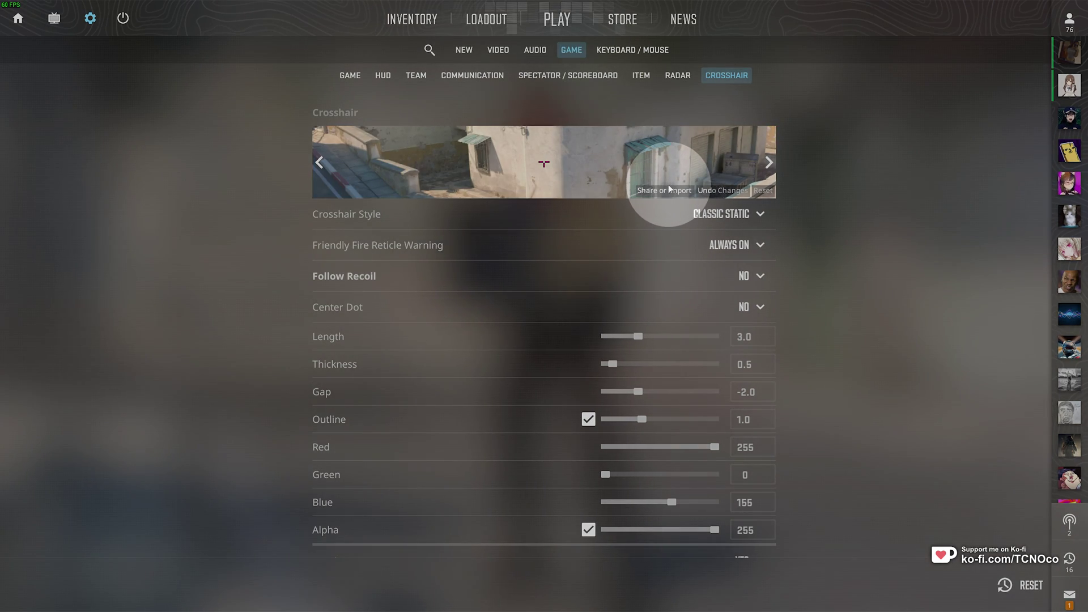
{"action": "left_click", "coordinate": [667, 192]}
{"action": "left_click", "coordinate": [552, 352]}
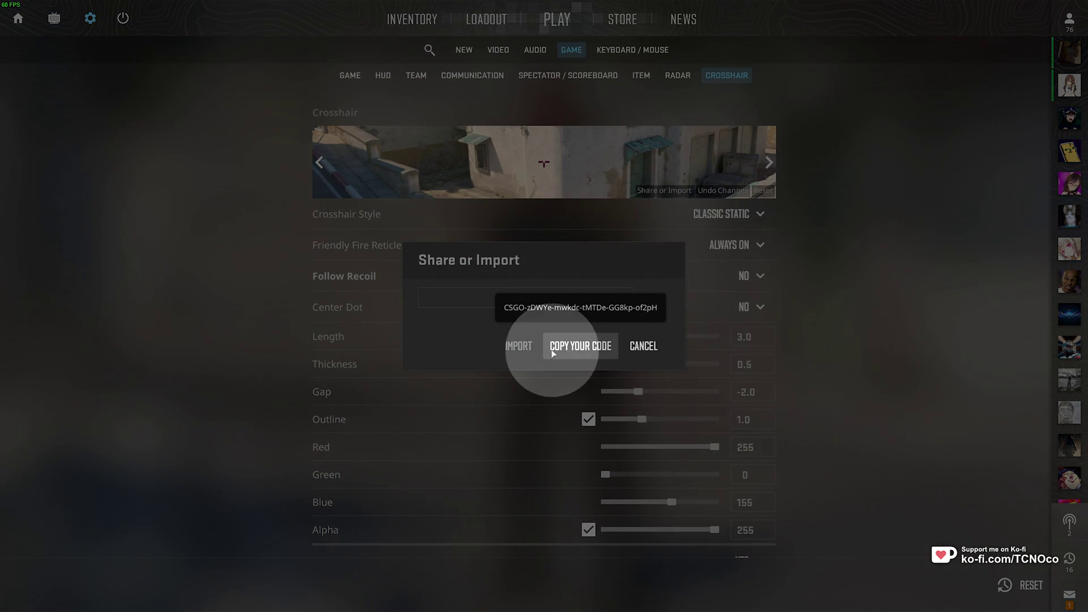
{"action": "left_click", "coordinate": [581, 347]}
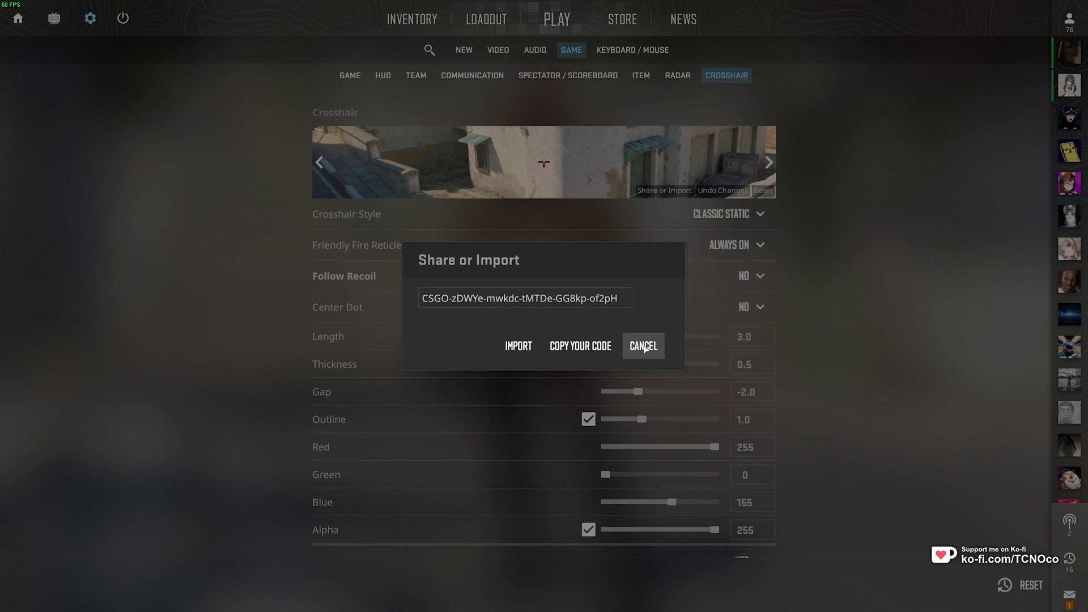
Keep the copied code in a Notepad note, then close the share box in CS2.
{"action": "key", "text": "super"}
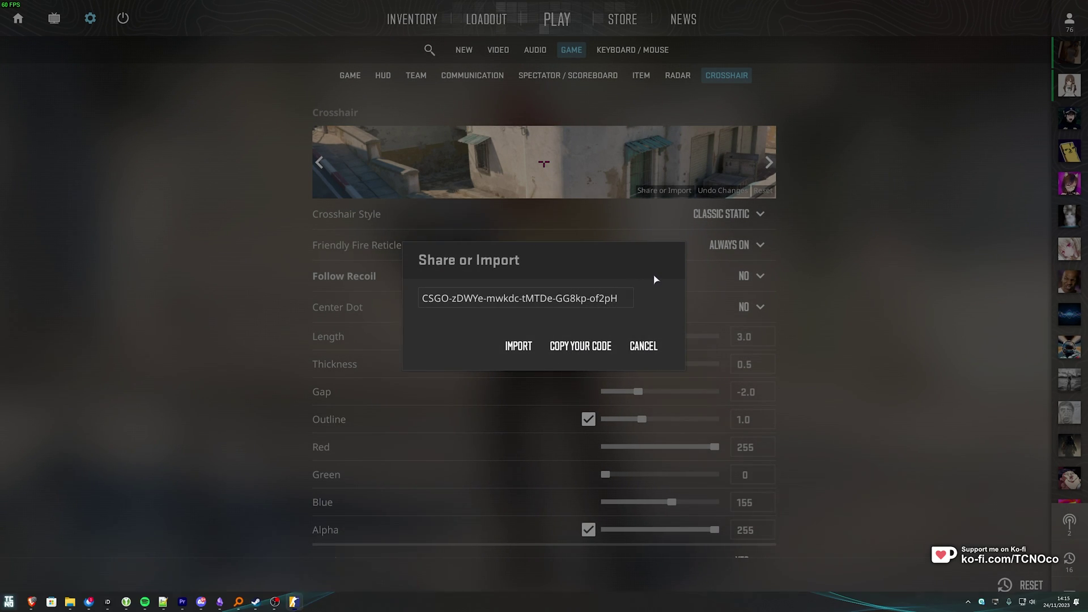
{"action": "type", "text": "notepad"}
{"action": "key", "text": "Return"}
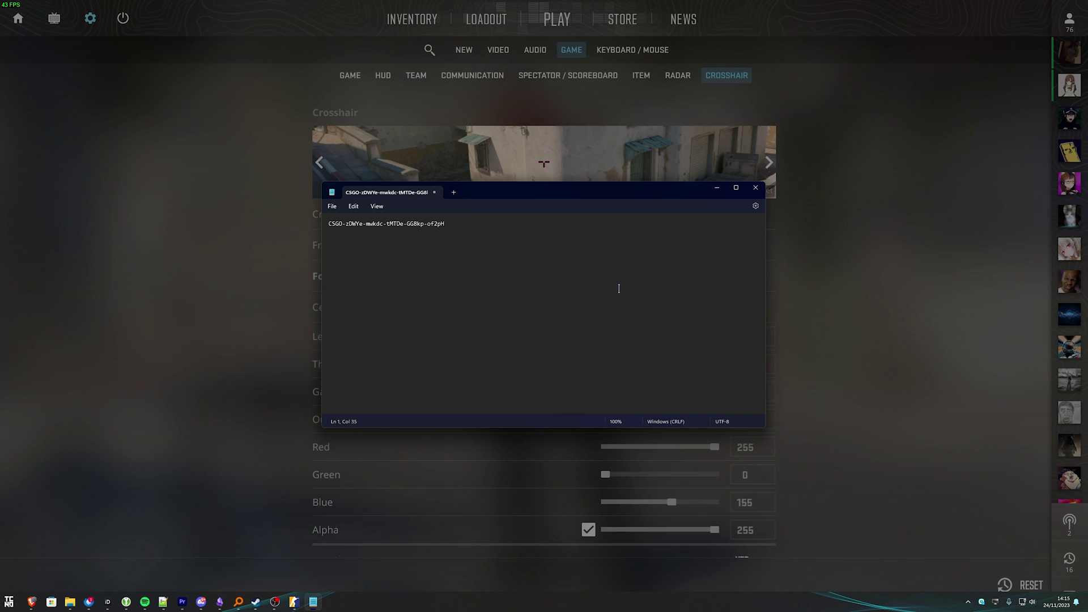
{"action": "left_click", "coordinate": [808, 298]}
{"action": "left_click", "coordinate": [644, 346]}
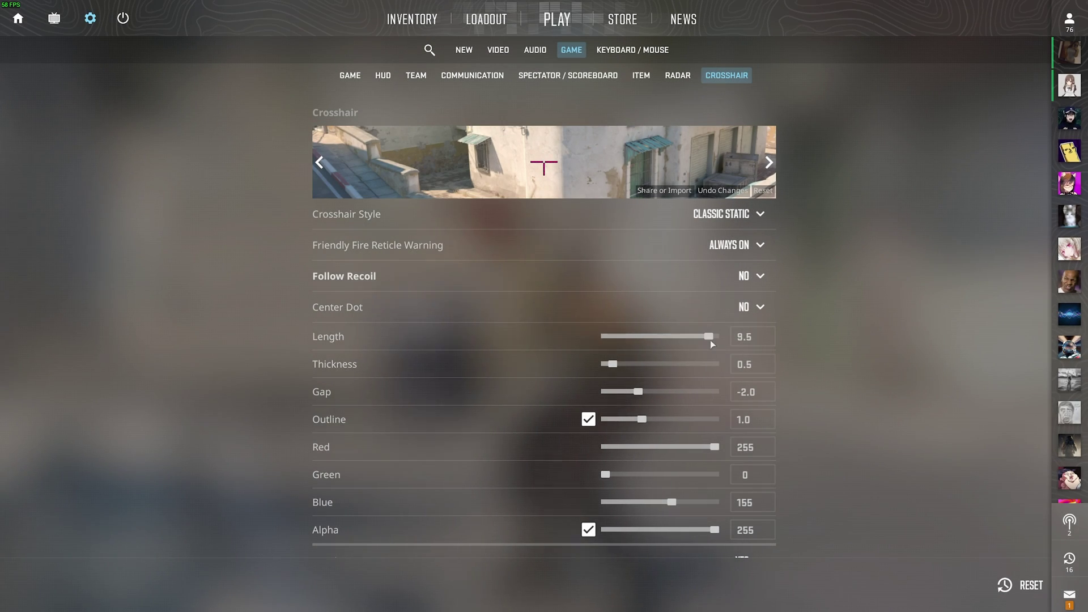
Thicken the crosshair to 5.8 and switch its style to Legacy.
{"action": "left_click", "coordinate": [711, 364]}
{"action": "left_click", "coordinate": [729, 214]}
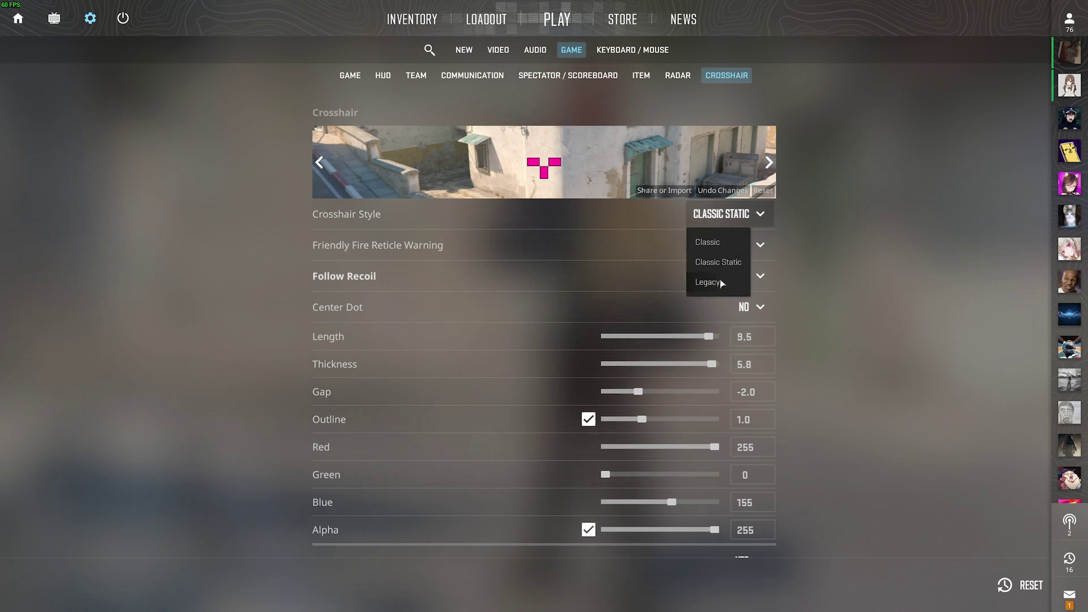
{"action": "left_click", "coordinate": [709, 282]}
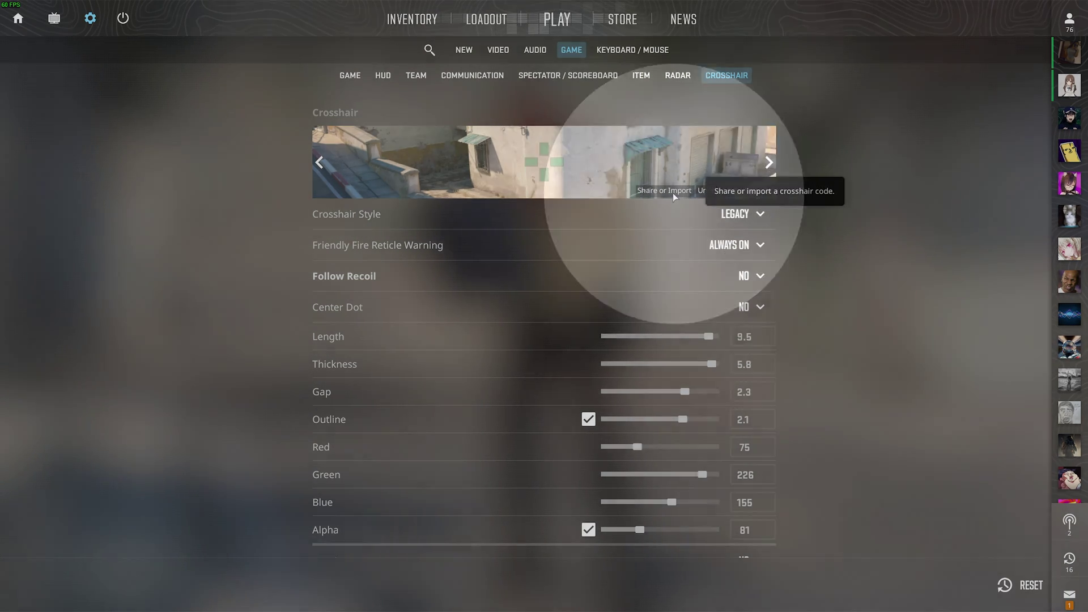
Import the saved share code to restore the Classic Static crosshair, then resume the match.
{"action": "left_click", "coordinate": [665, 190]}
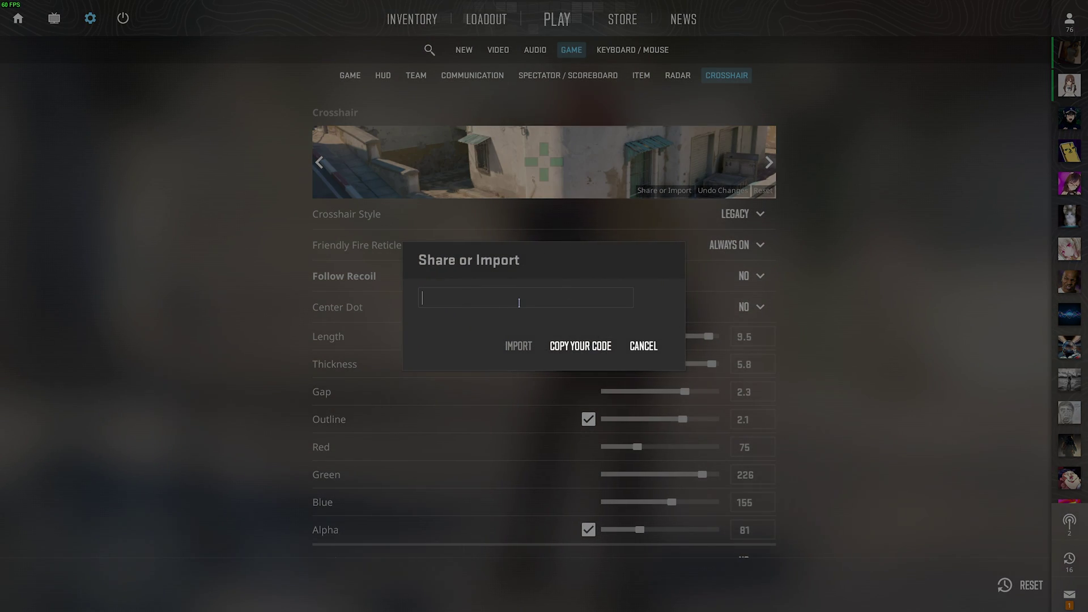
{"action": "left_click", "coordinate": [518, 347]}
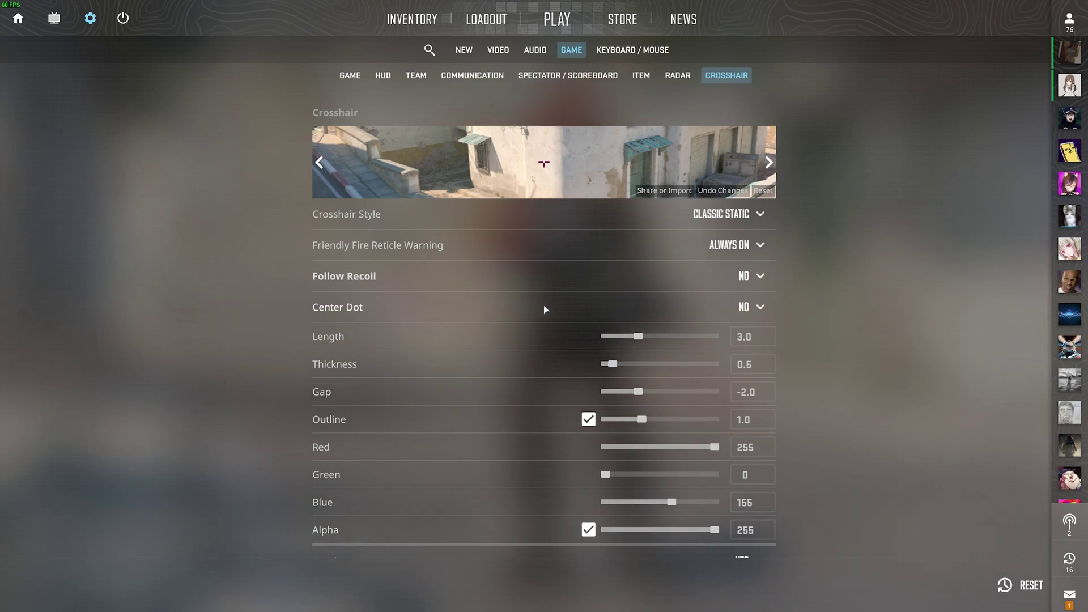
{"action": "key", "text": "Escape"}
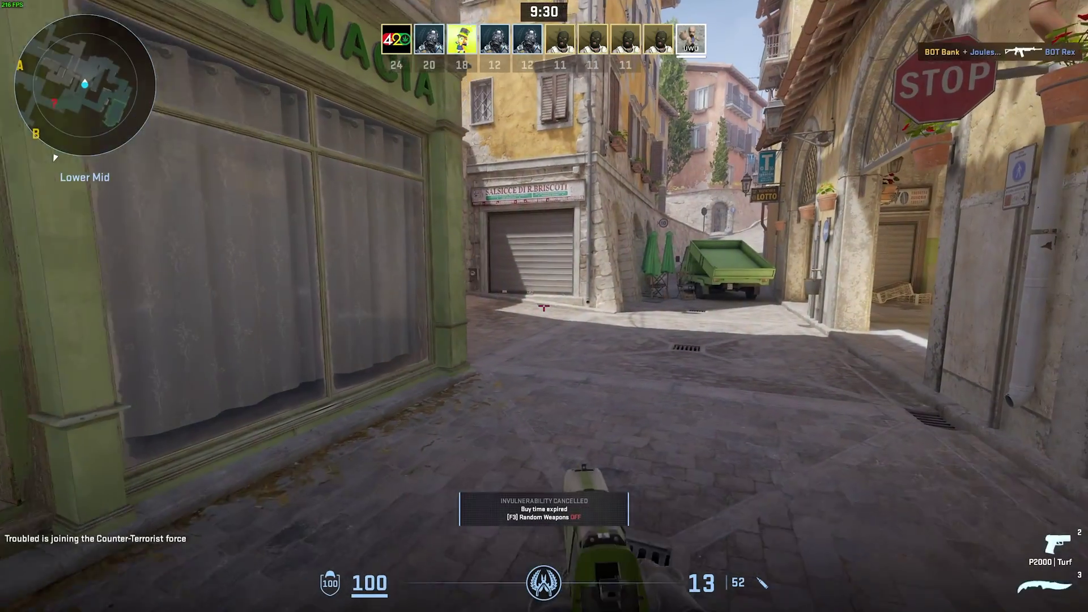
Copy another player's green dot crosshair from the scoreboard and confirm the replacement.
{"action": "key", "text": "Tab"}
{"action": "left_click", "coordinate": [437, 271]}
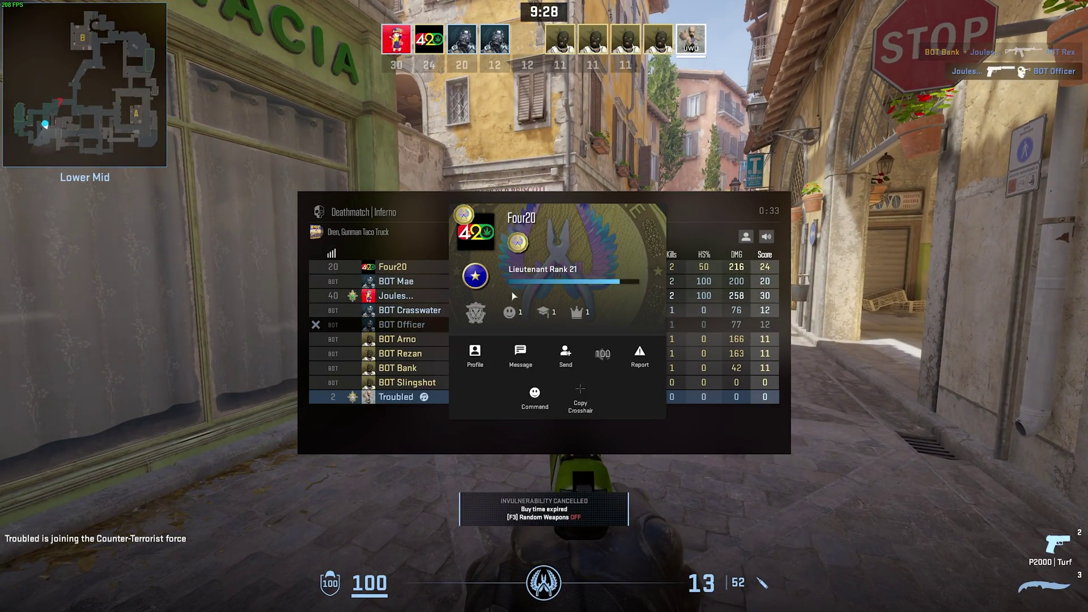
{"action": "left_click", "coordinate": [580, 397]}
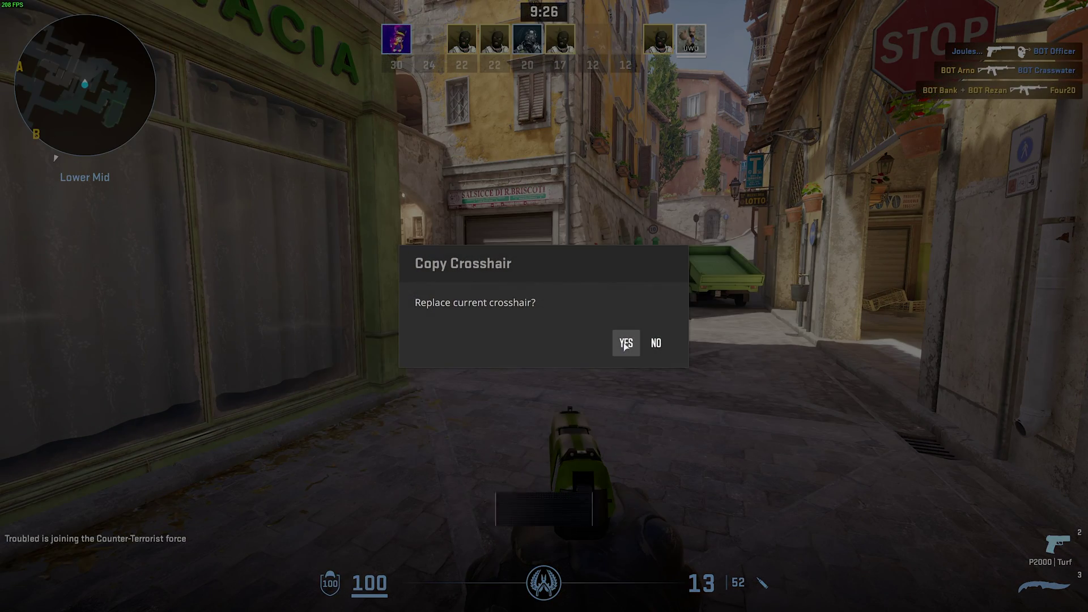
{"action": "left_click", "coordinate": [626, 343]}
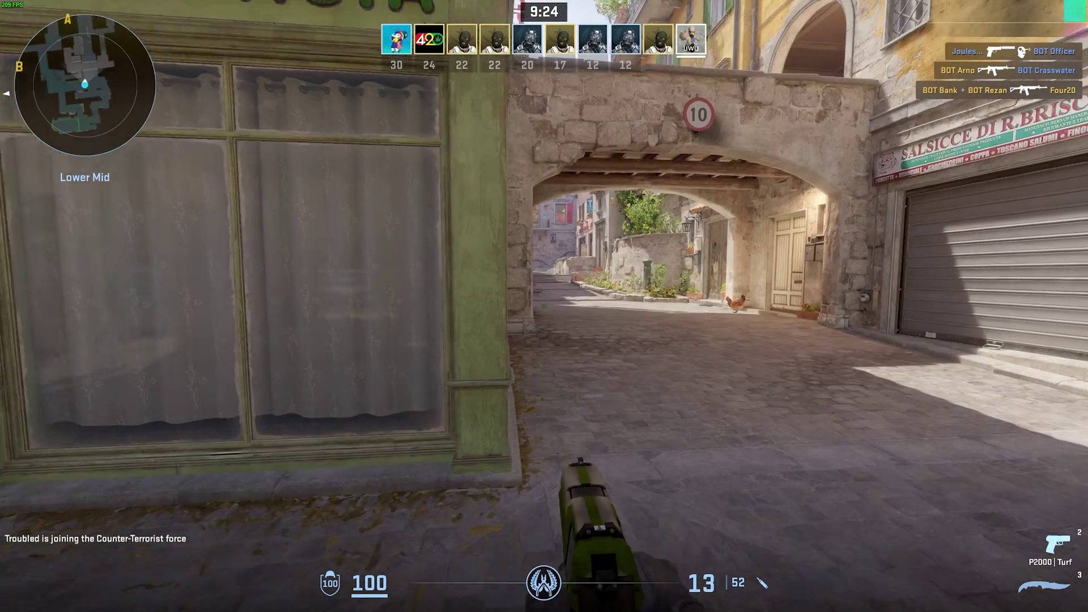
Walk forward, then bring up the crosshair settings from the pause menu.
{"action": "key", "text": "w"}
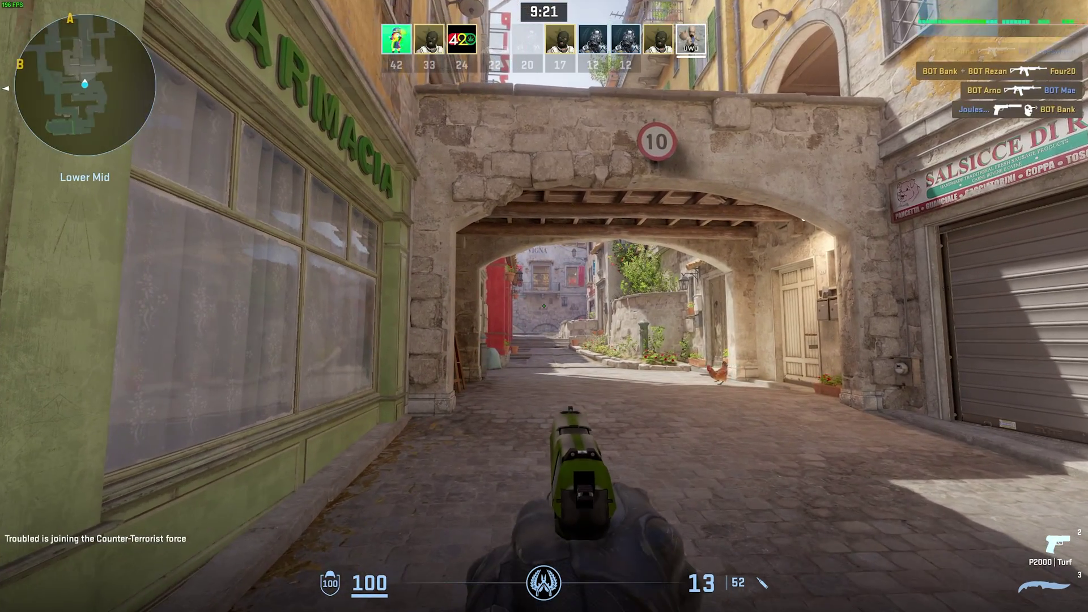
{"action": "key", "text": "Escape"}
{"action": "left_click", "coordinate": [100, 22]}
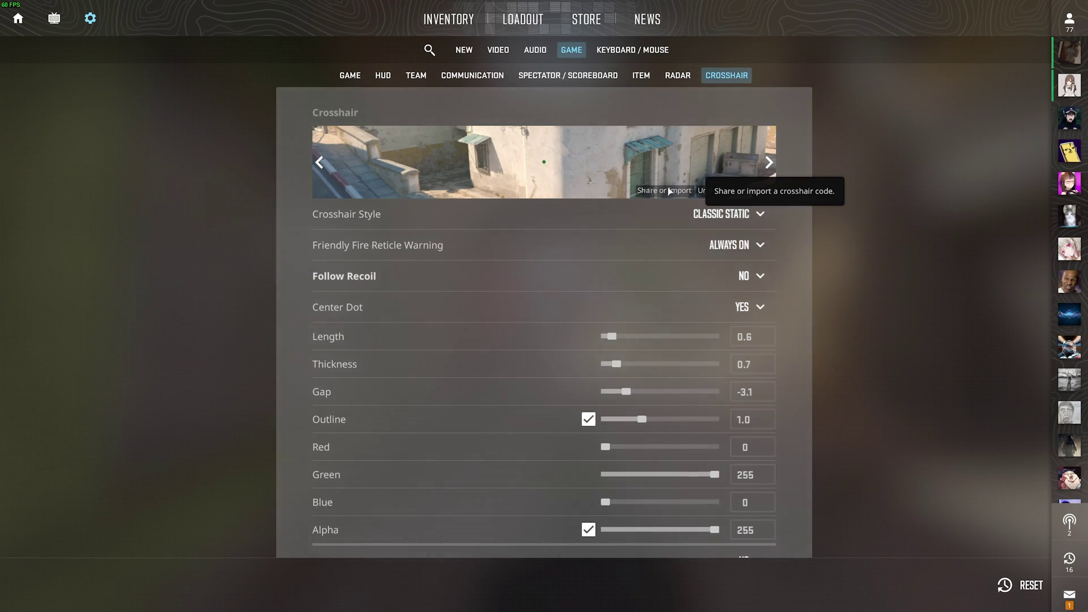
Import the saved original crosshair code and return to the match.
{"action": "left_click", "coordinate": [646, 190]}
{"action": "left_click", "coordinate": [517, 347]}
{"action": "key", "text": "Escape"}
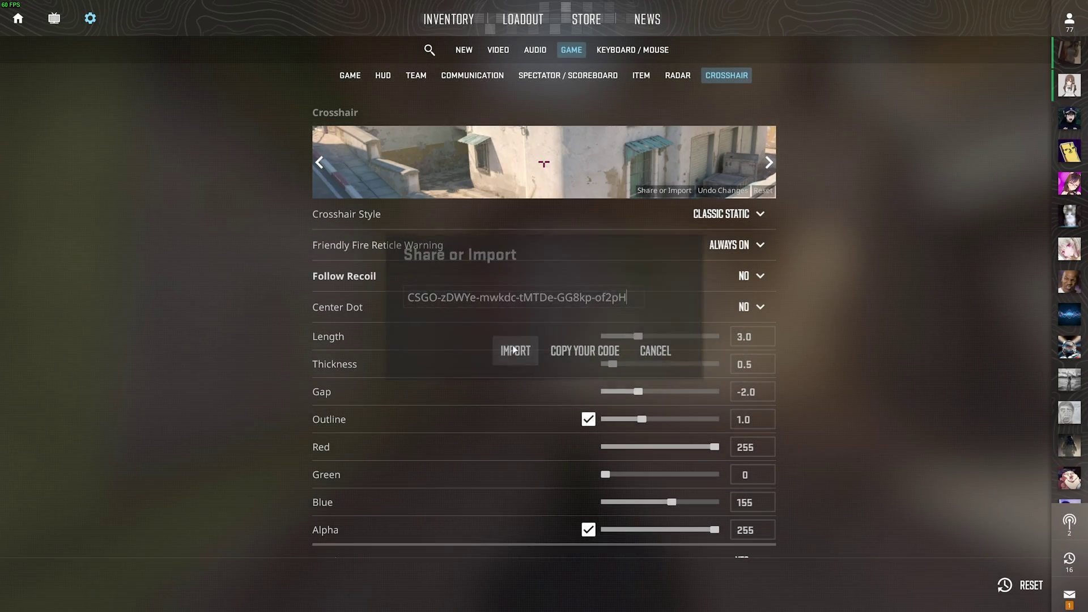
Walk with the knife through Second Mid, Back Alley and Apartments, then pause the game.
{"action": "key", "text": "w"}
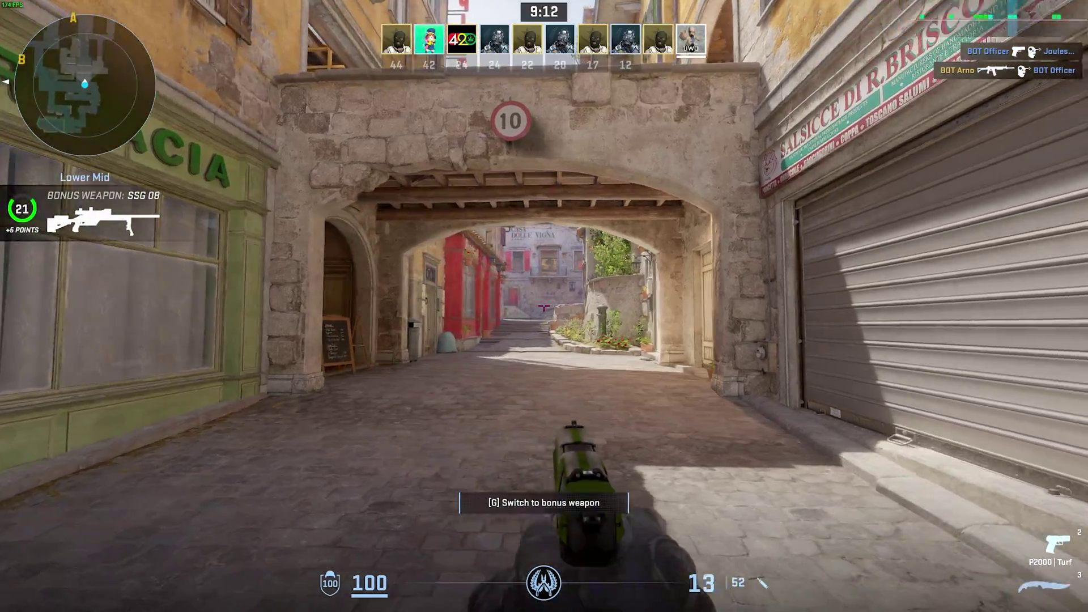
{"action": "key", "text": "3"}
{"action": "key", "text": "w"}
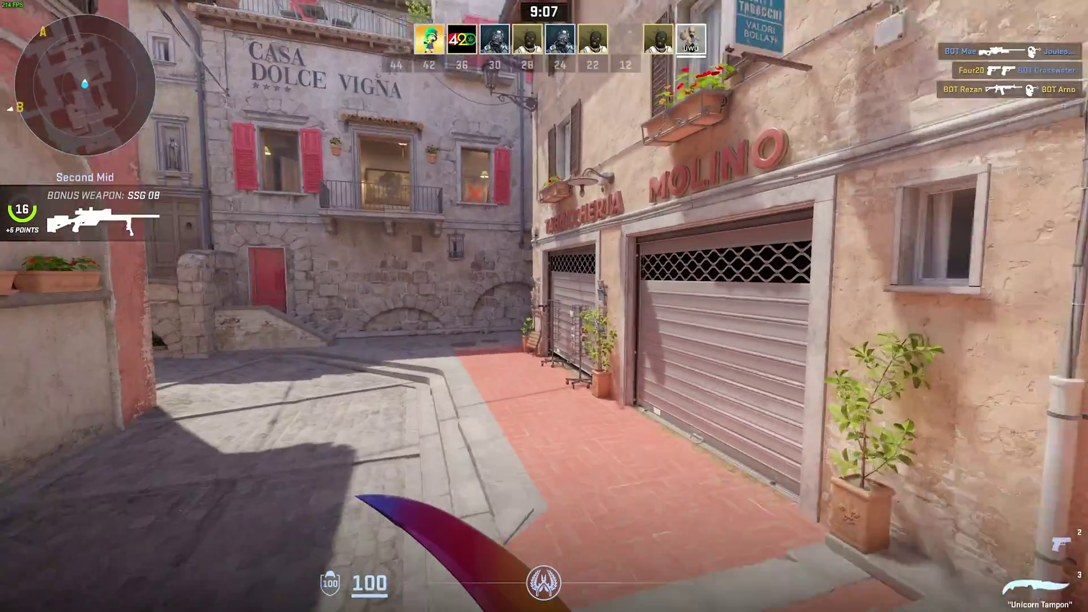
{"action": "key", "text": "w"}
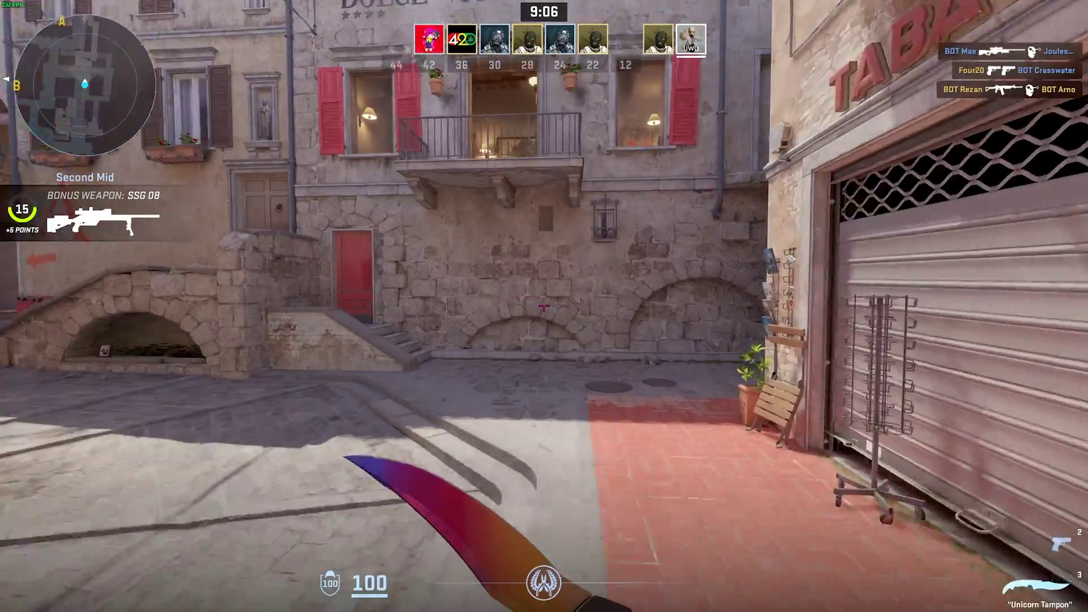
{"action": "key", "text": "w"}
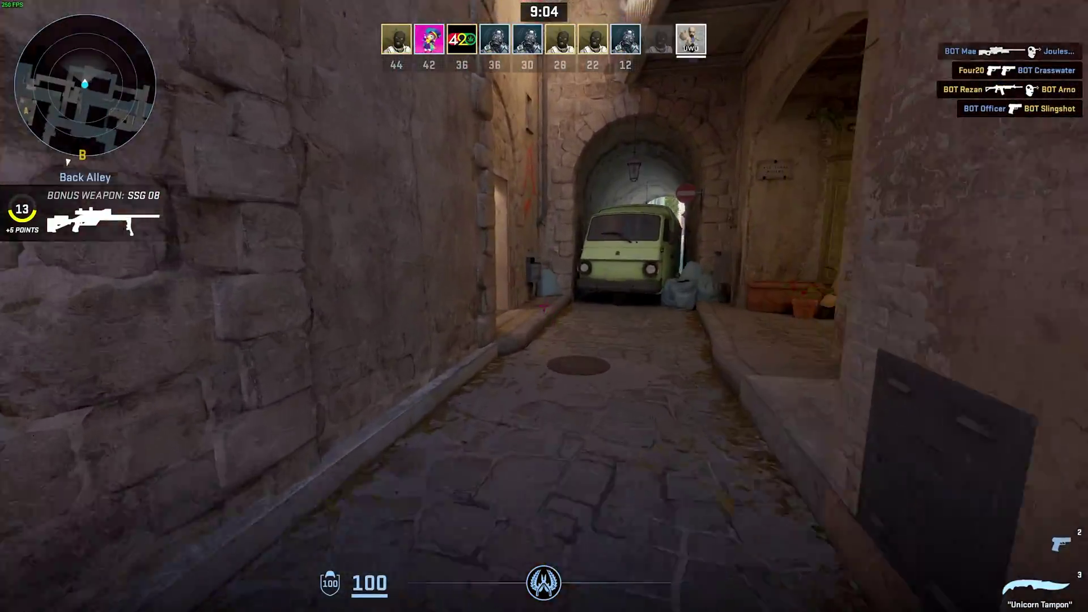
{"action": "key", "text": "w"}
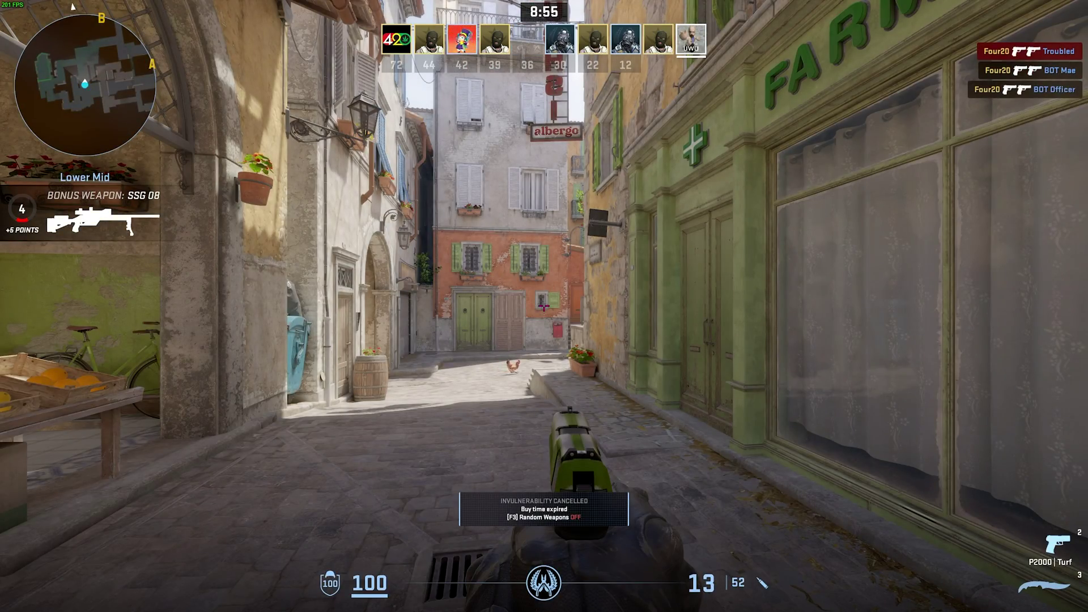
{"action": "key", "text": "w"}
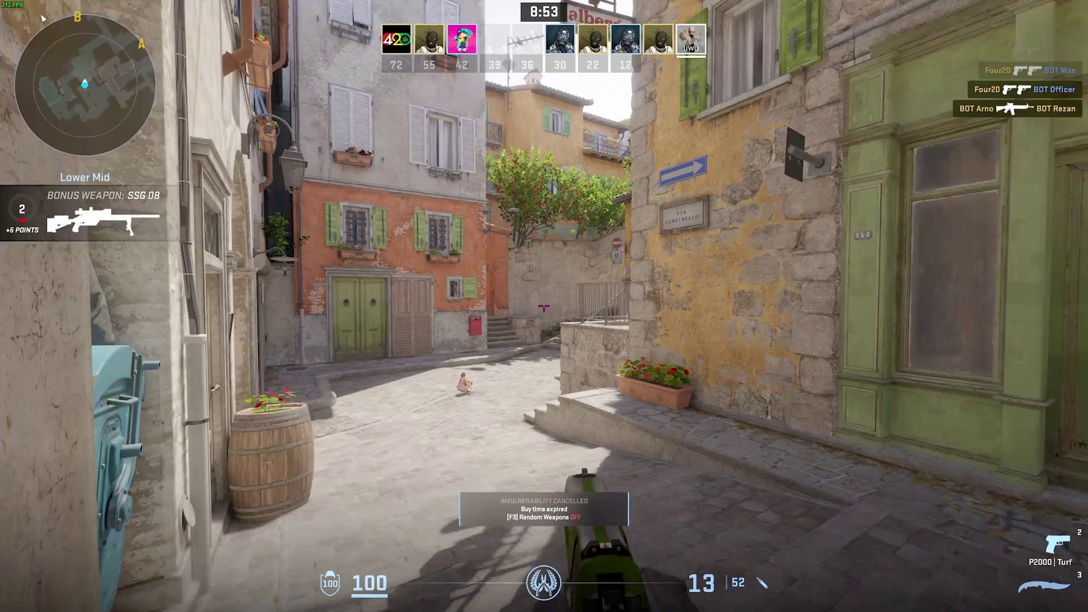
{"action": "key", "text": "w"}
{"action": "key", "text": "Escape"}
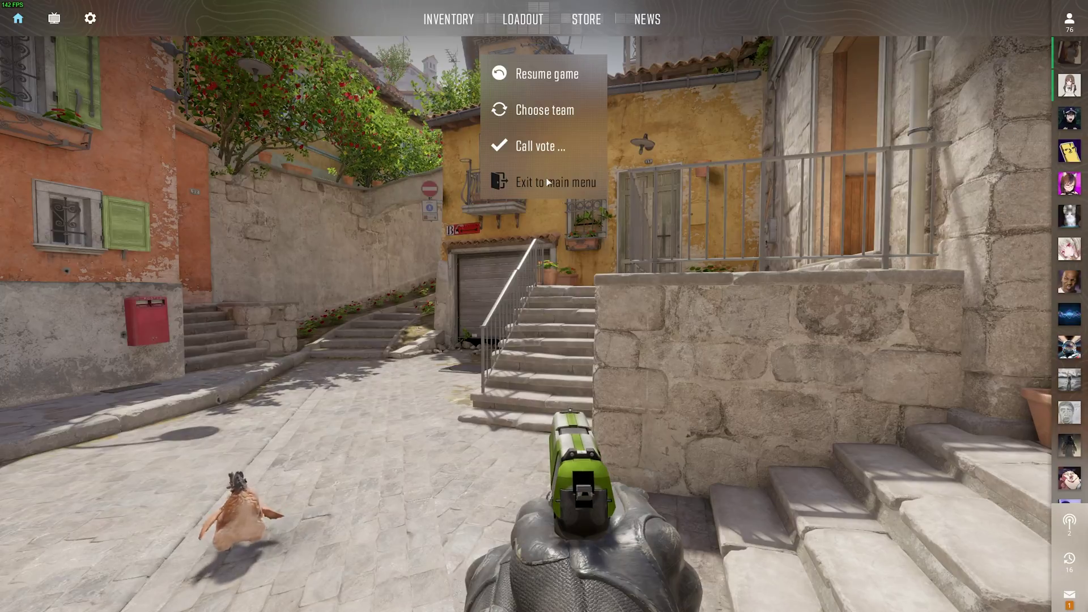
Exit to the main menu and select crashz' Crosshair Generator under Play > Workshop Maps.
{"action": "left_click", "coordinate": [548, 182]}
{"action": "left_click", "coordinate": [629, 343]}
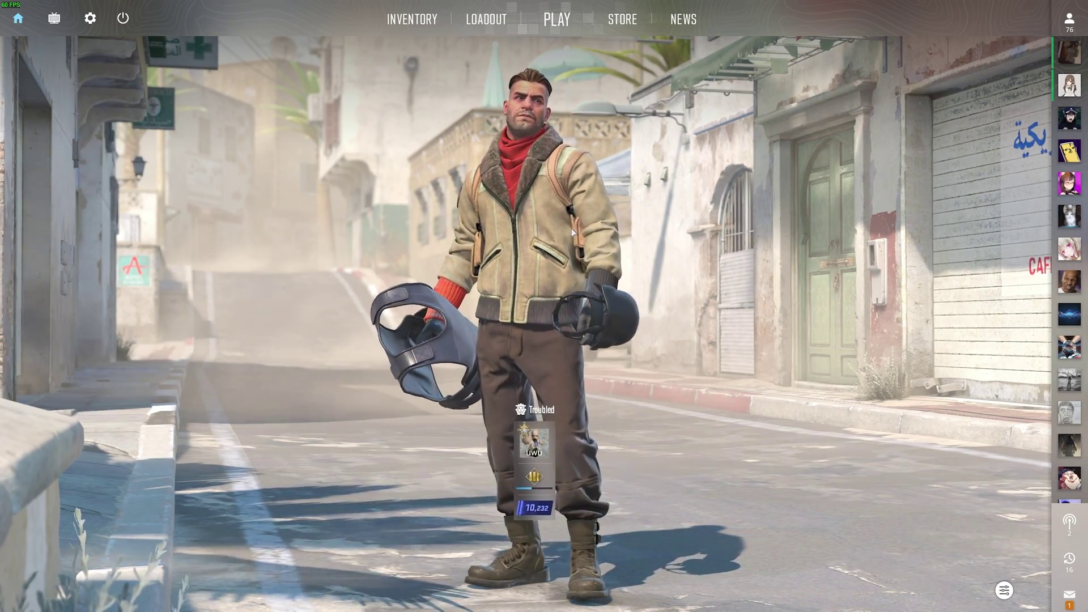
{"action": "left_click", "coordinate": [557, 20]}
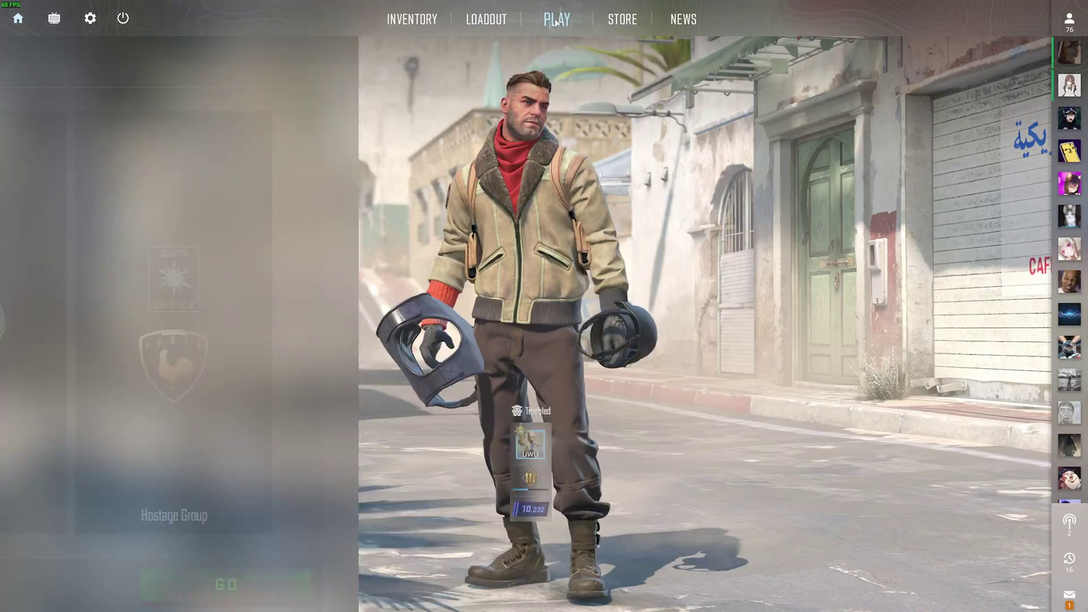
{"action": "left_click", "coordinate": [579, 51]}
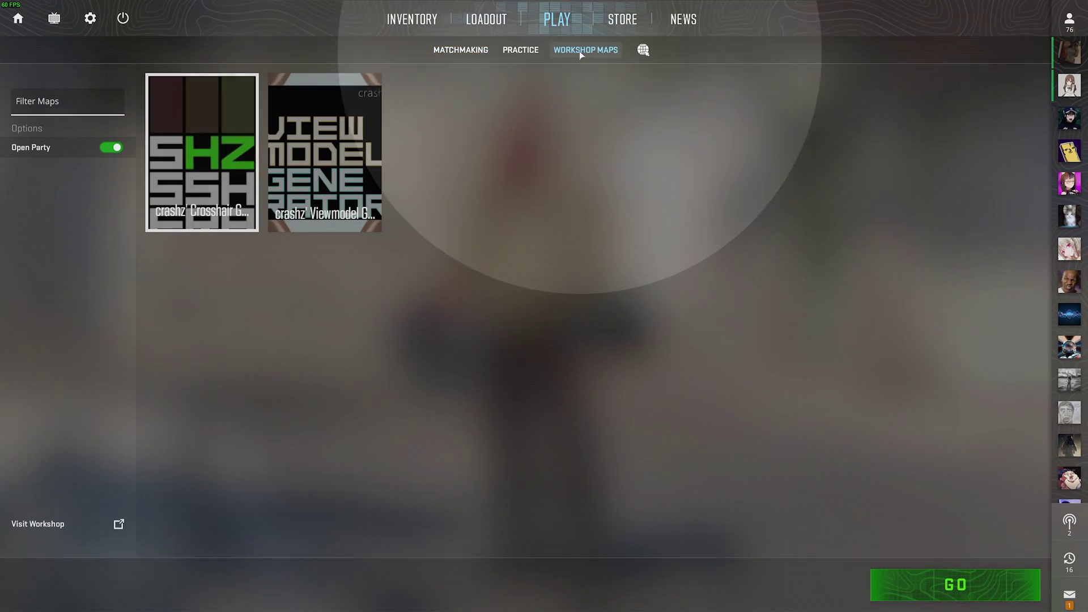
{"action": "left_click", "coordinate": [193, 196]}
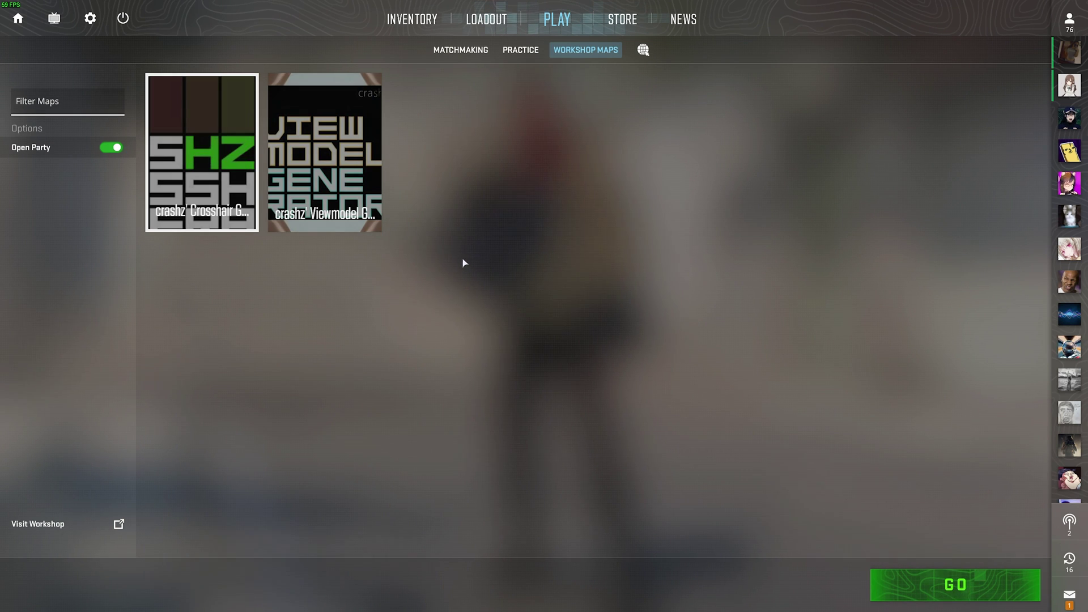
{"action": "key", "text": "alt+Tab"}
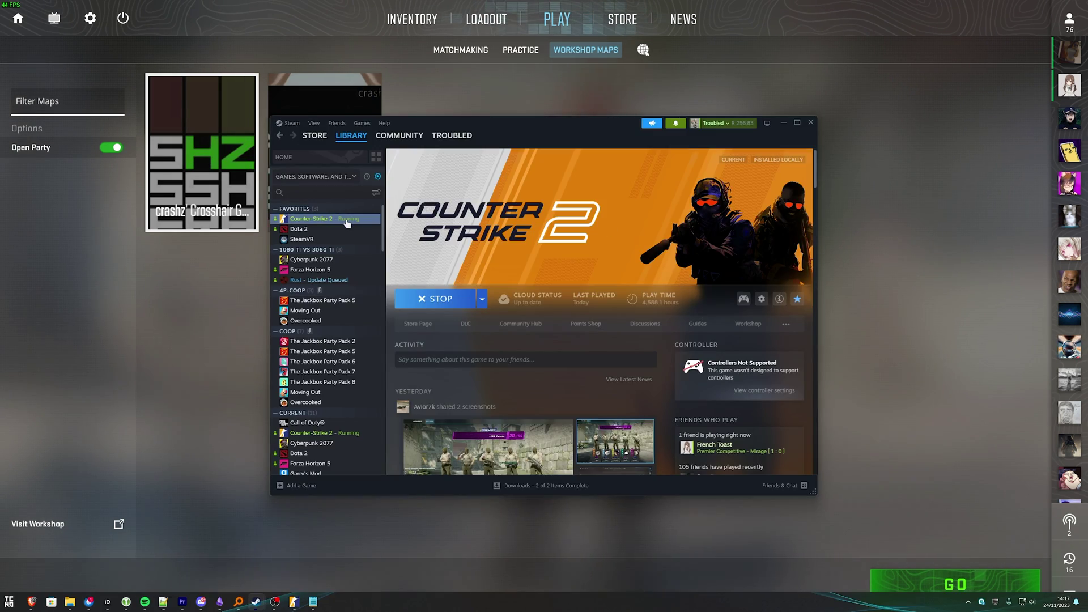
Review the Crosshair Generator v4 workshop page in Steam, then launch the map with GO.
{"action": "left_click", "coordinate": [749, 325]}
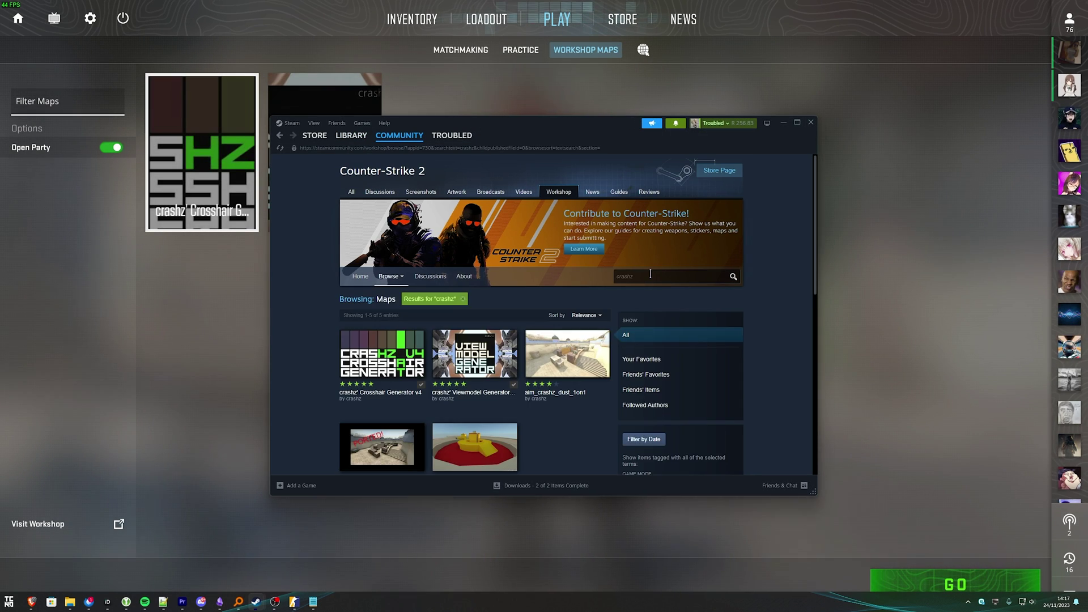
{"action": "scroll", "coordinate": [378, 367], "scroll_direction": "down", "scroll_amount": 1}
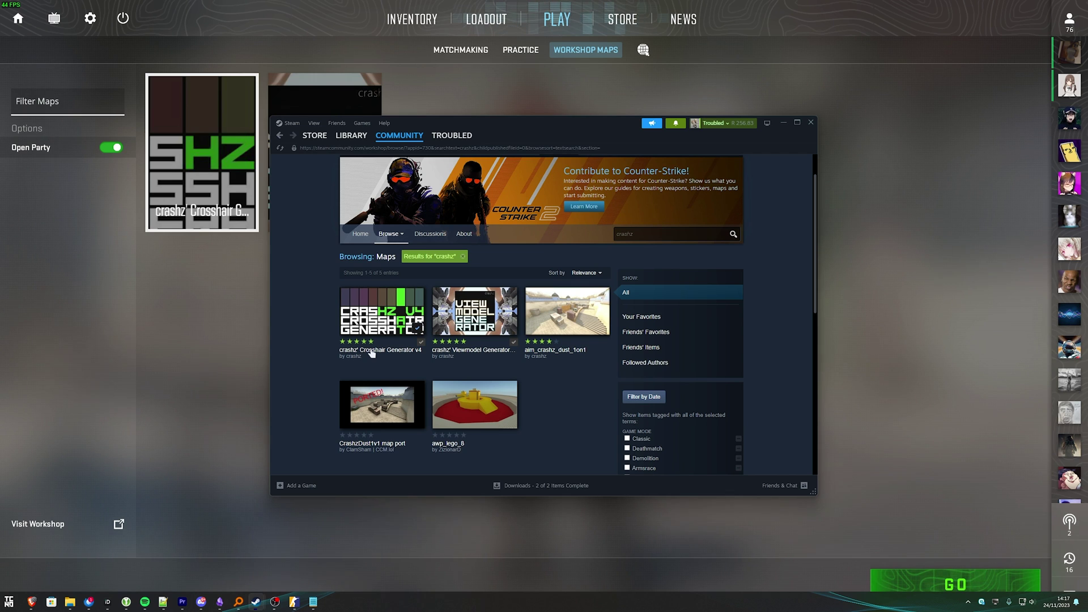
{"action": "mouse_move", "coordinate": [415, 334]}
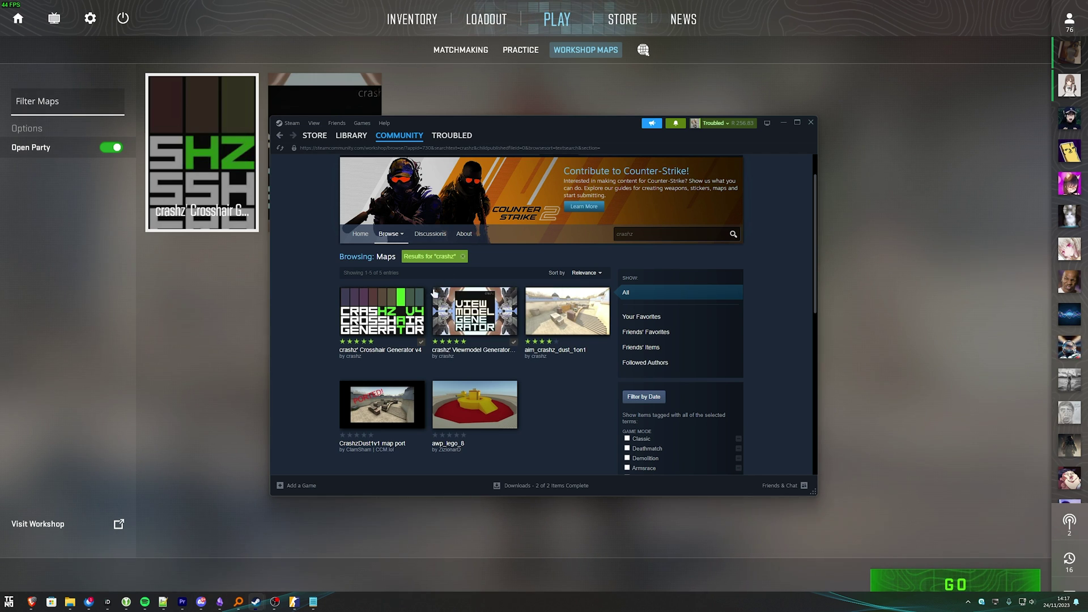
{"action": "left_click", "coordinate": [476, 99]}
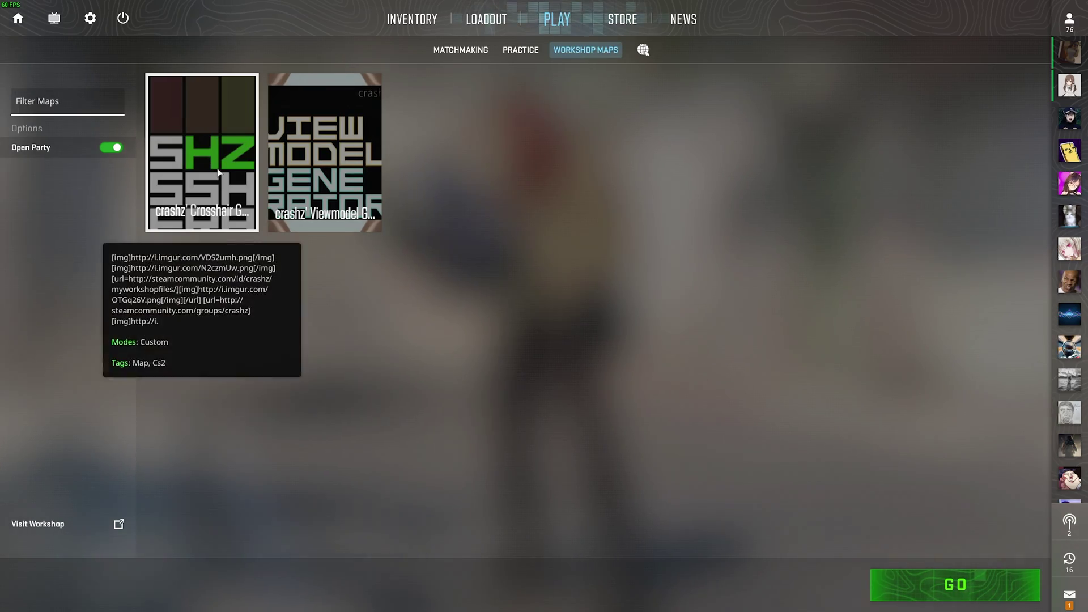
{"action": "left_click", "coordinate": [978, 584]}
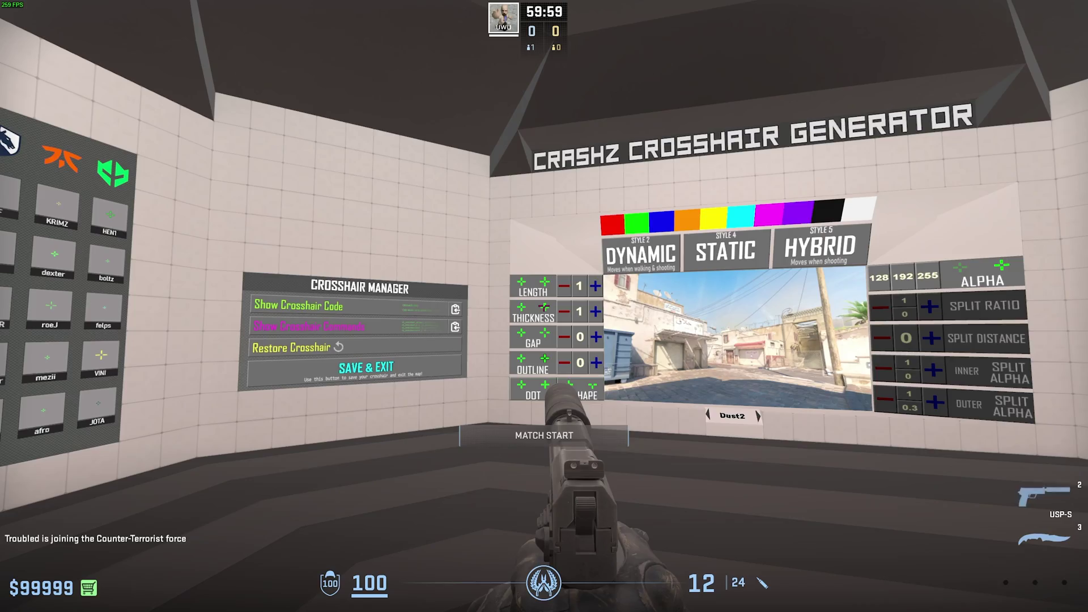
Walk up to the Crosshair Manager board and shoot Show Crosshair Code with the pistol.
{"action": "key", "text": "3"}
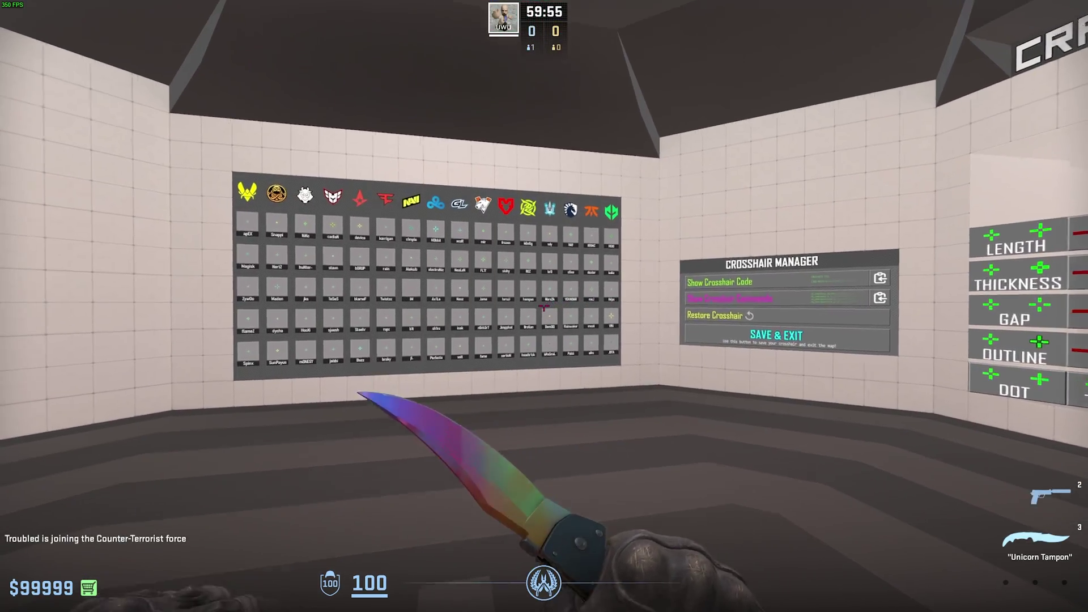
{"action": "key", "text": "w"}
{"action": "key", "text": "w"}
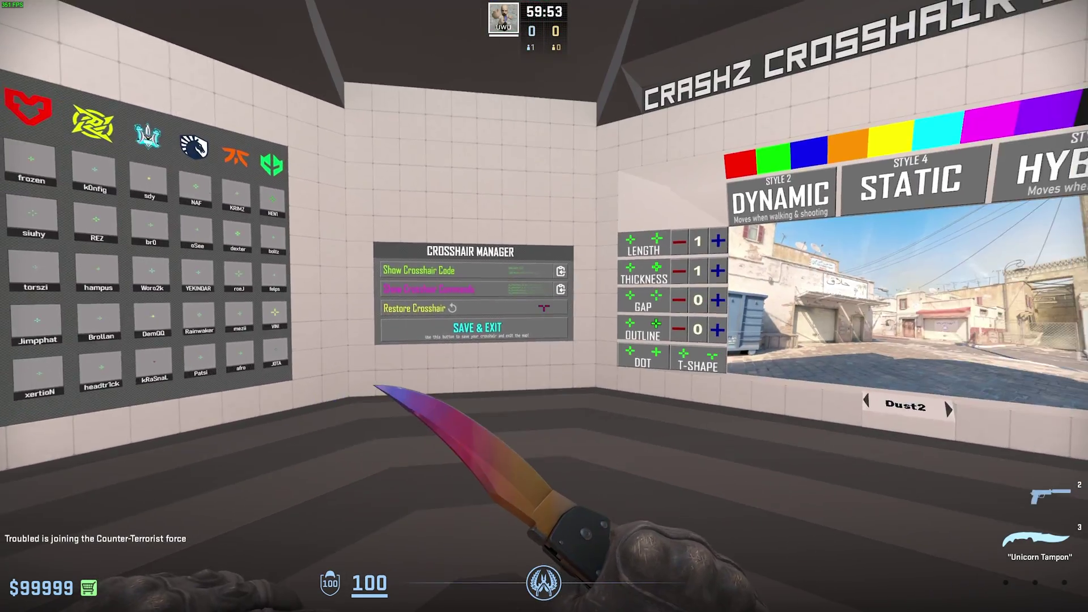
{"action": "key", "text": "w"}
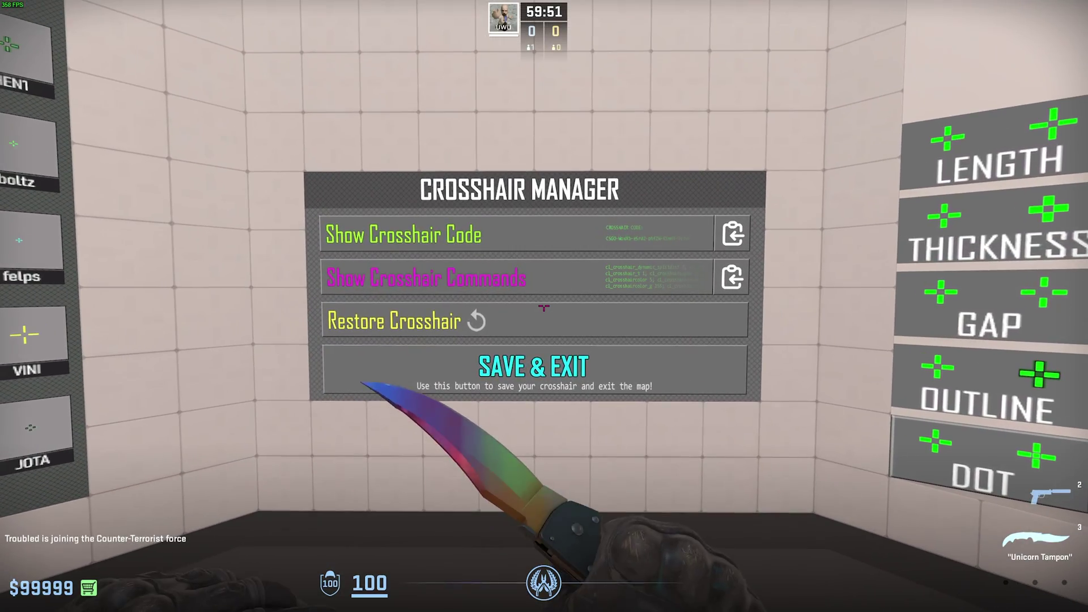
{"action": "key", "text": "s"}
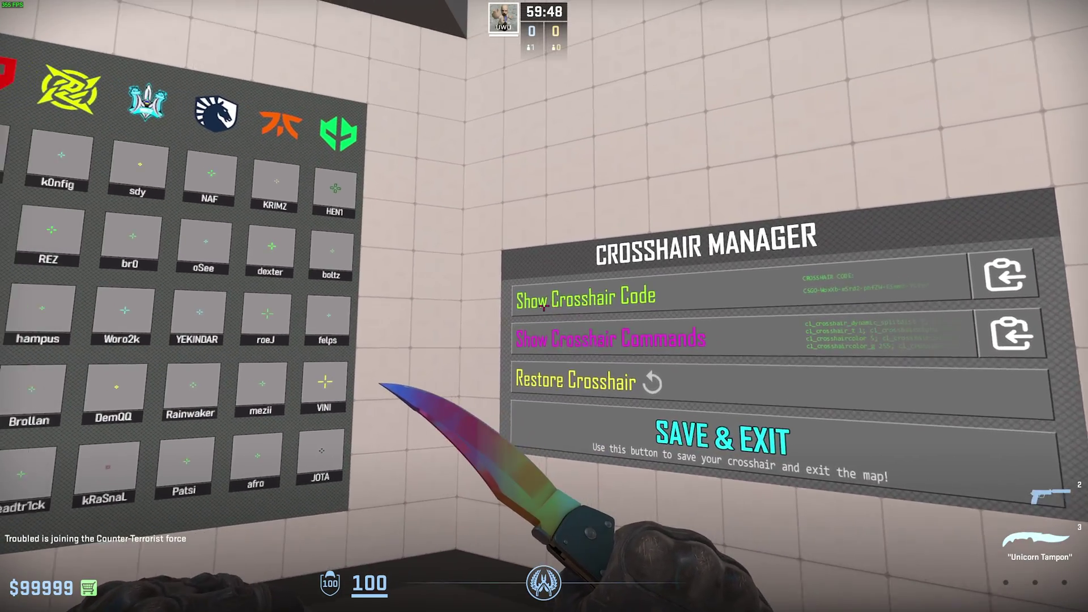
{"action": "key", "text": "2"}
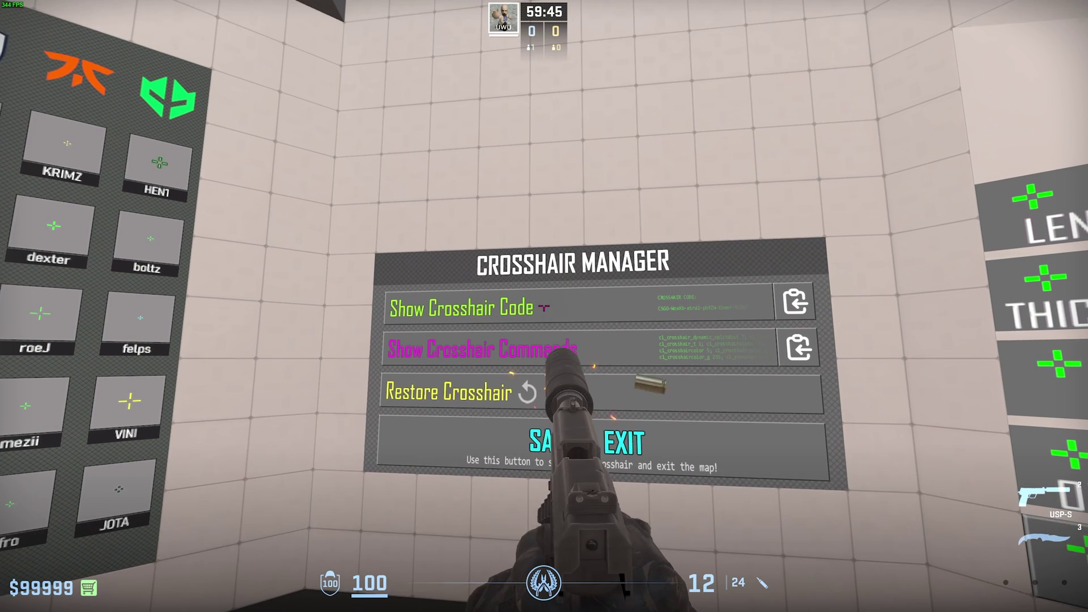
{"action": "left_click", "coordinate": [544, 306]}
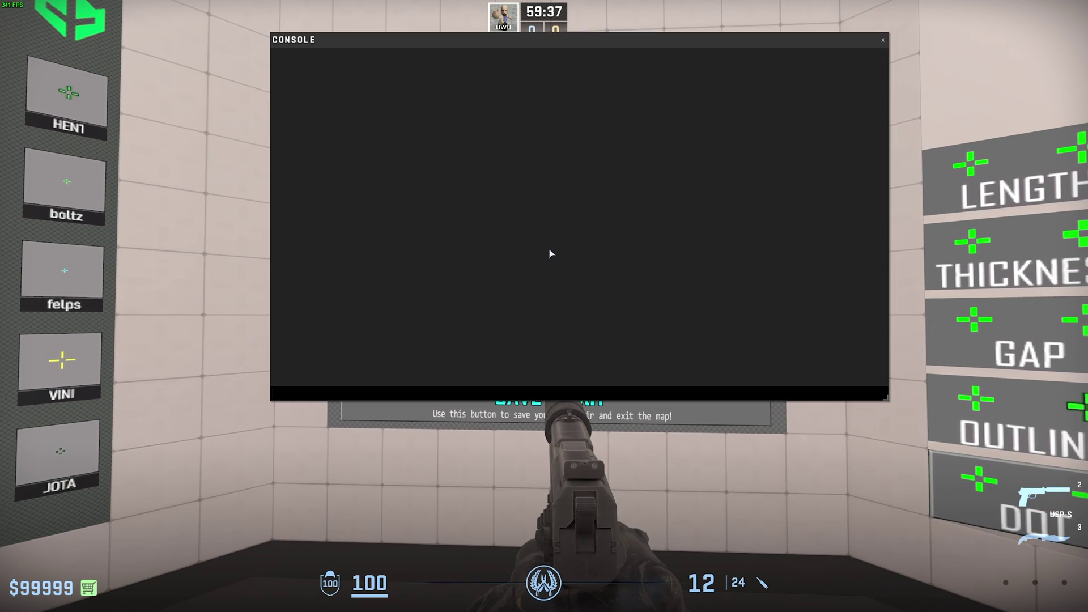
Shoot Show Crosshair Commands to copy them, review them in Notepad, then close it.
{"action": "key", "text": "grave"}
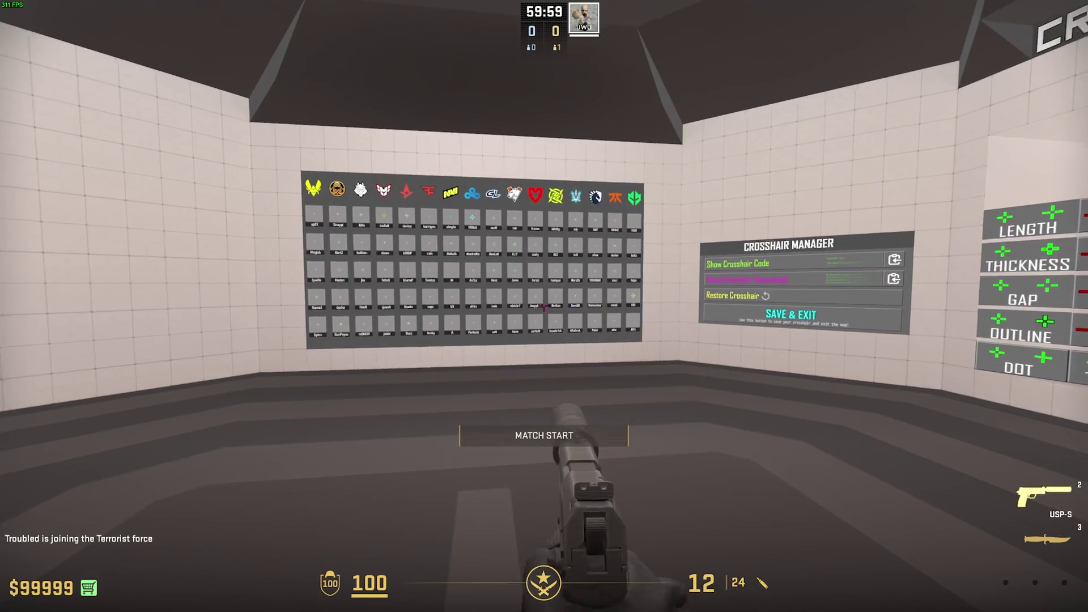
{"action": "key", "text": "w"}
{"action": "key", "text": "grave"}
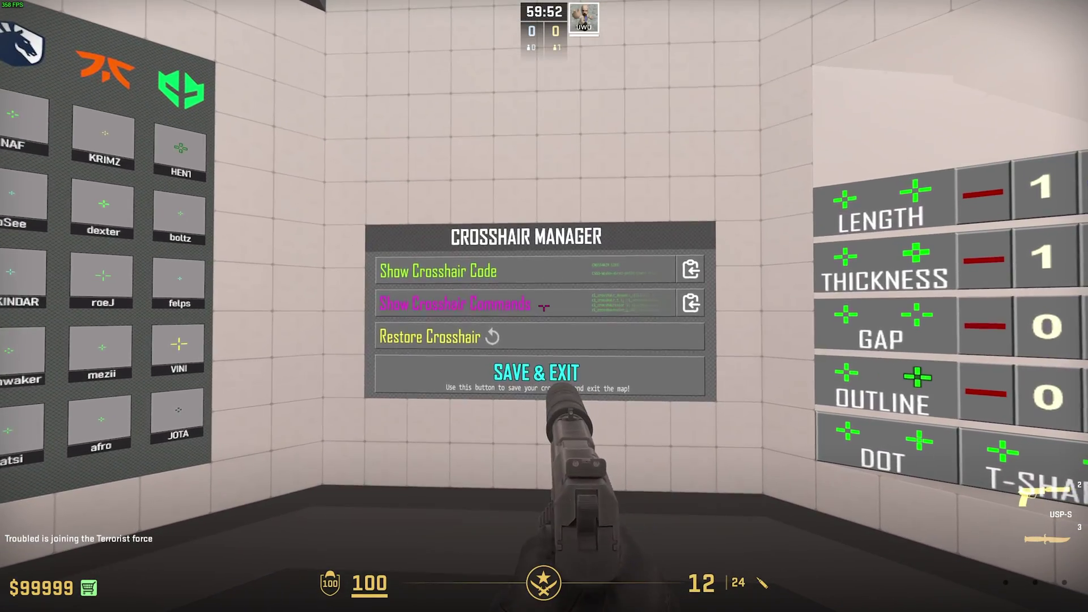
{"action": "key", "text": "grave"}
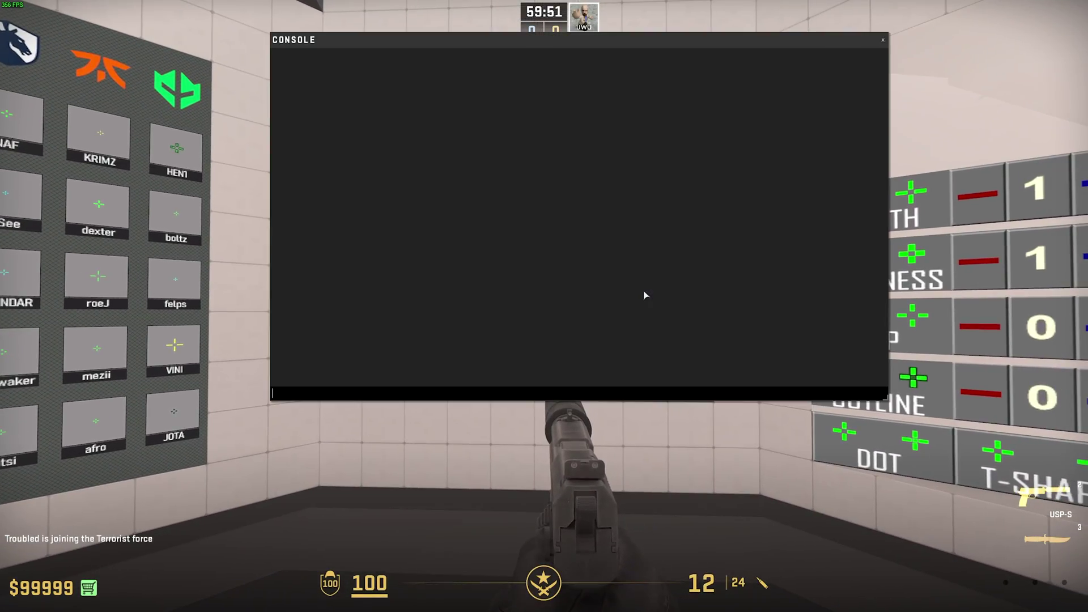
{"action": "key", "text": "grave"}
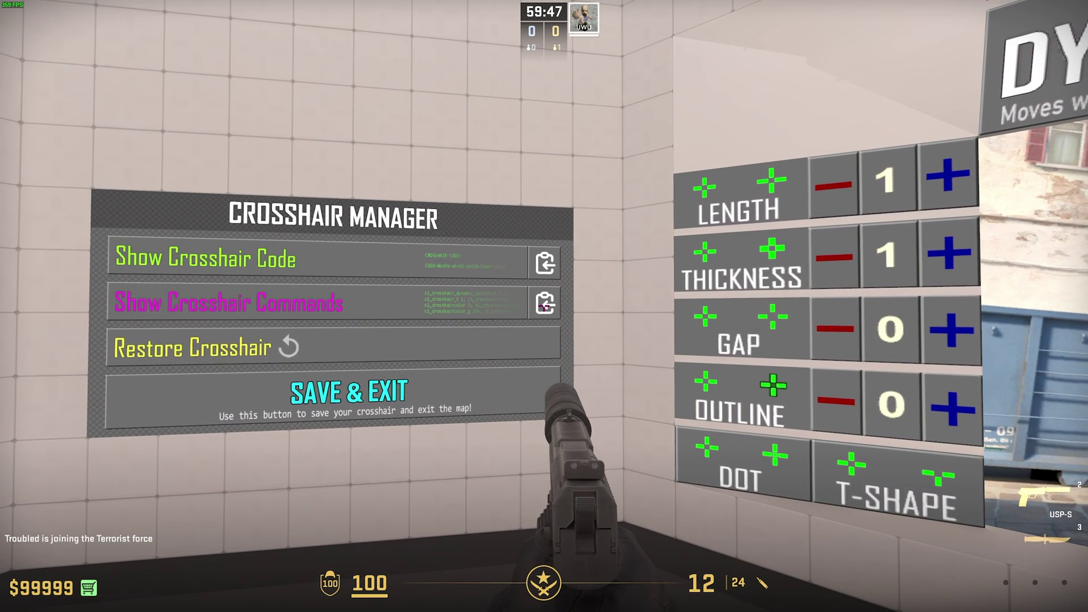
{"action": "left_click", "coordinate": [545, 306]}
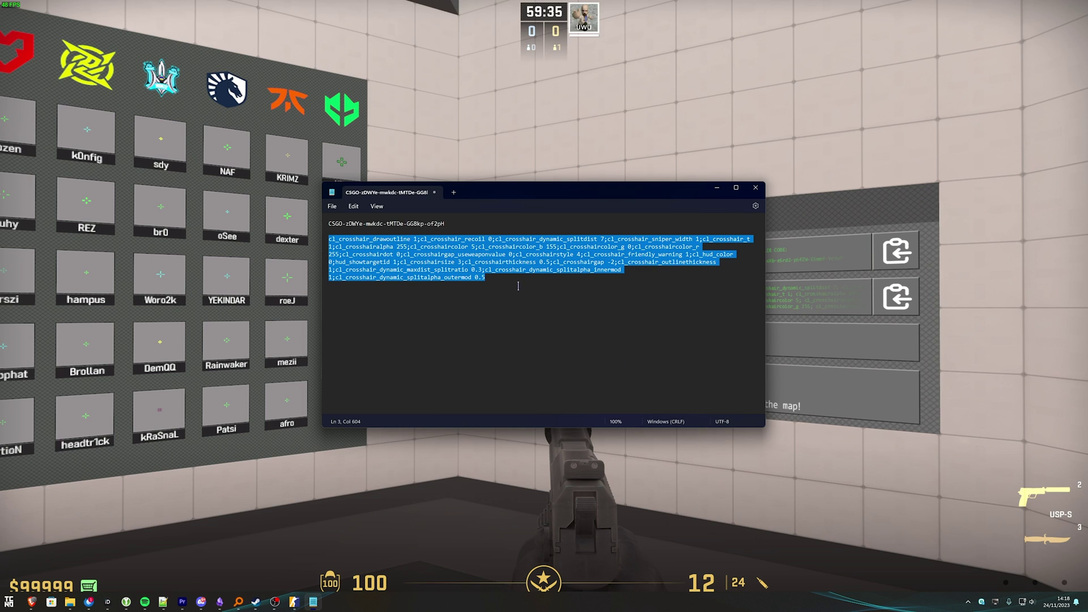
{"action": "left_click", "coordinate": [774, 183]}
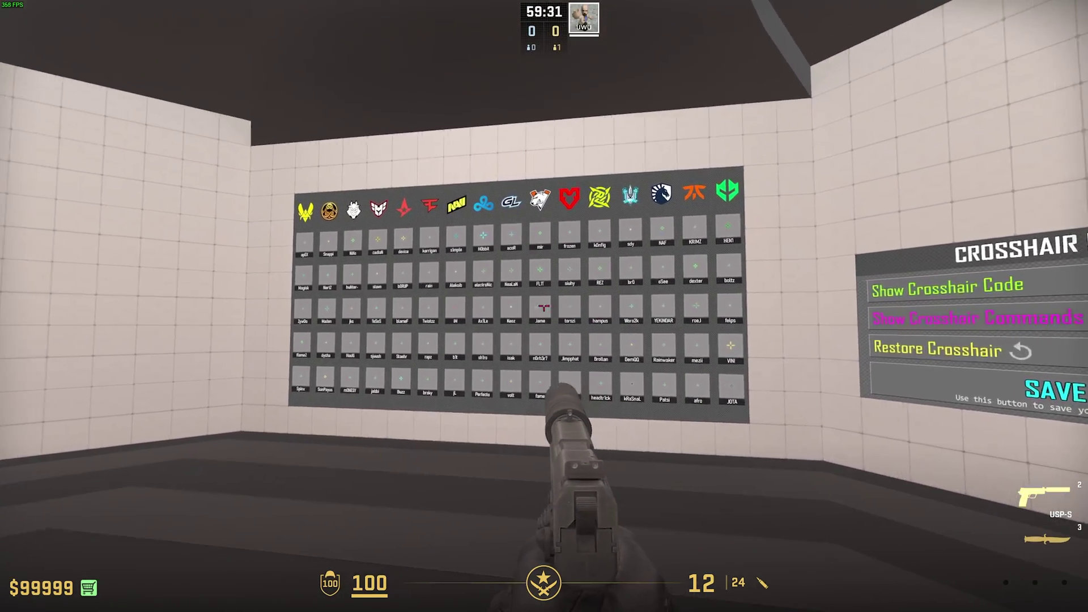
Run the crosshair command in the console, then shoot SAVE & EXIT to reach the main menu.
{"action": "key", "text": "w"}
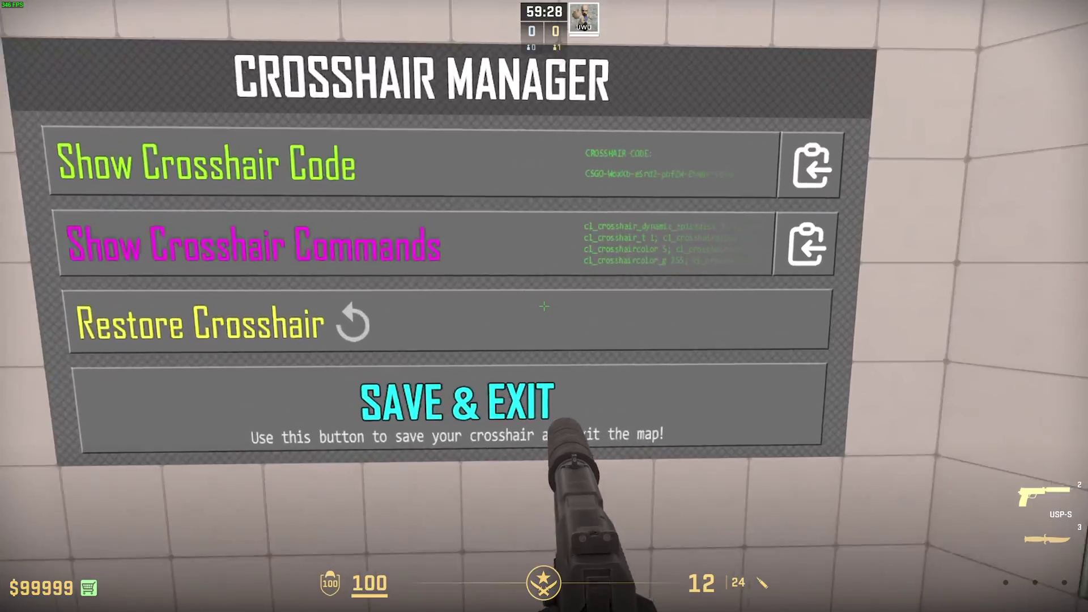
{"action": "key", "text": "grave"}
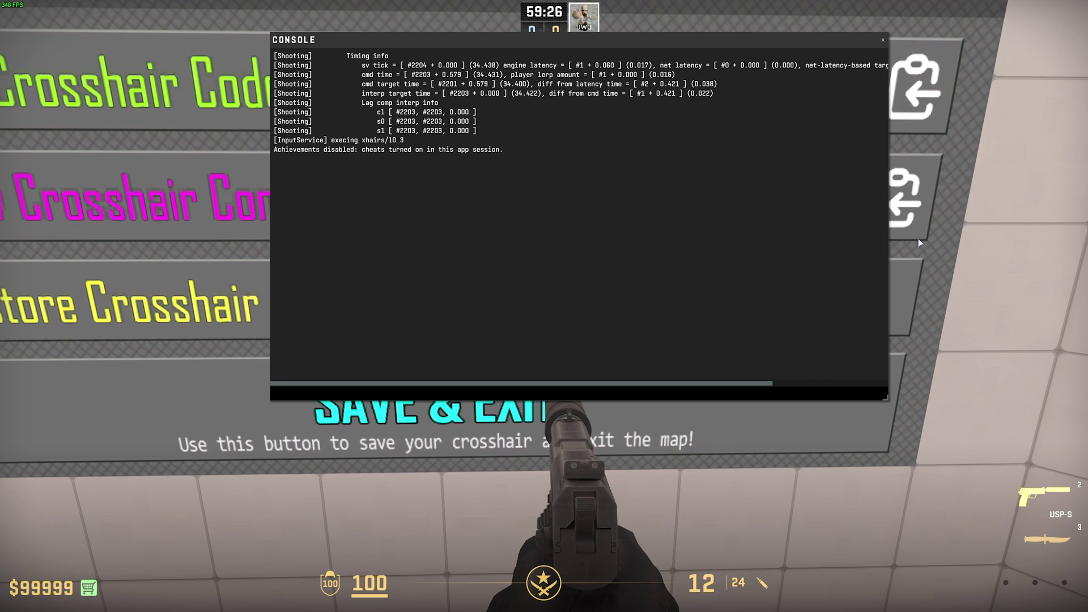
{"action": "key", "text": "Return"}
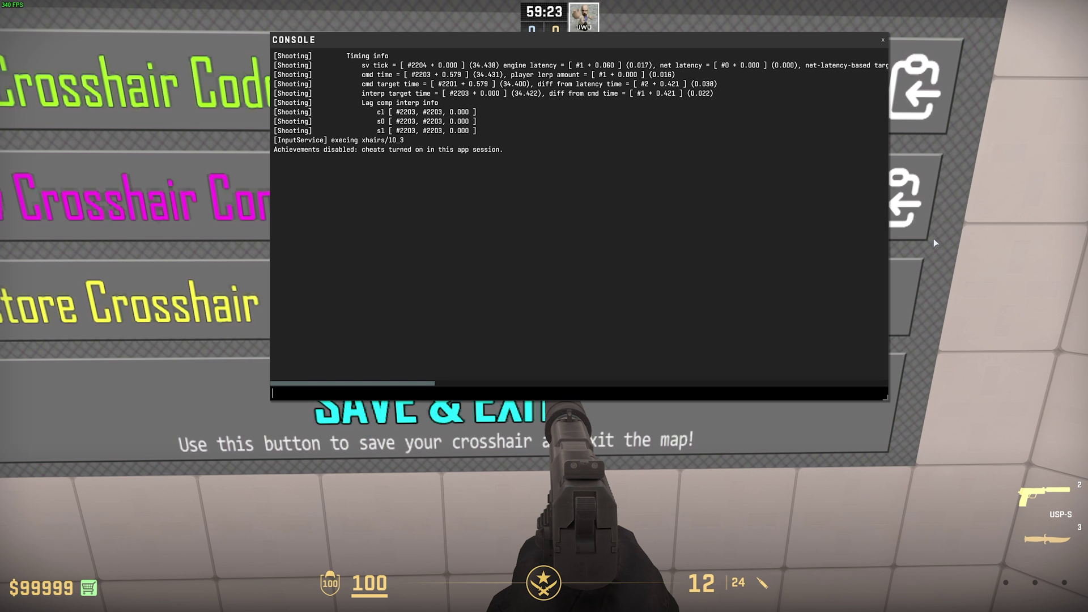
{"action": "key", "text": "grave"}
{"action": "key", "text": "s"}
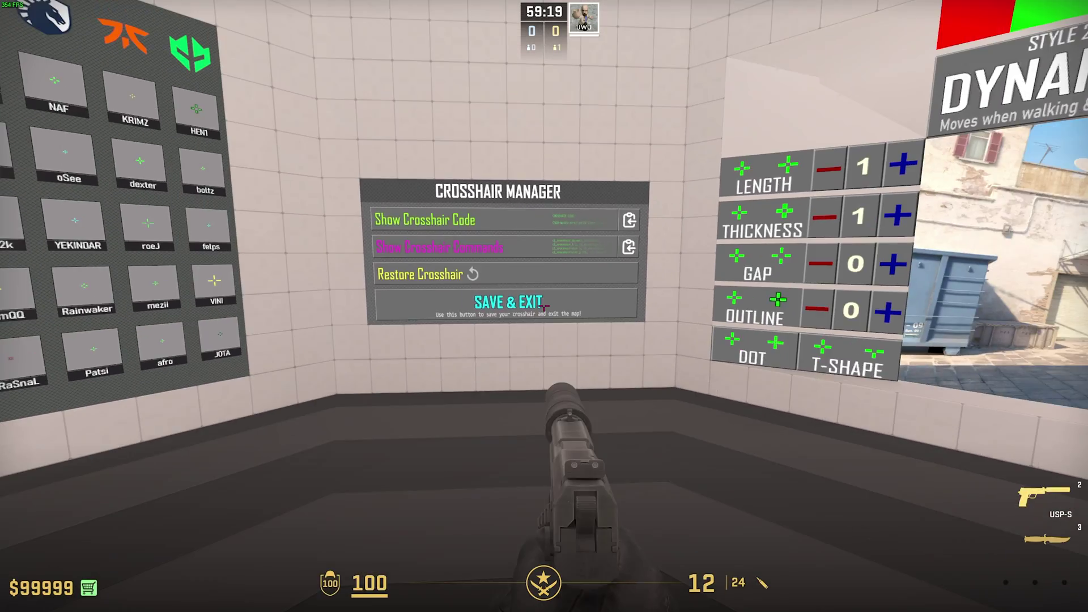
{"action": "left_click", "coordinate": [543, 306]}
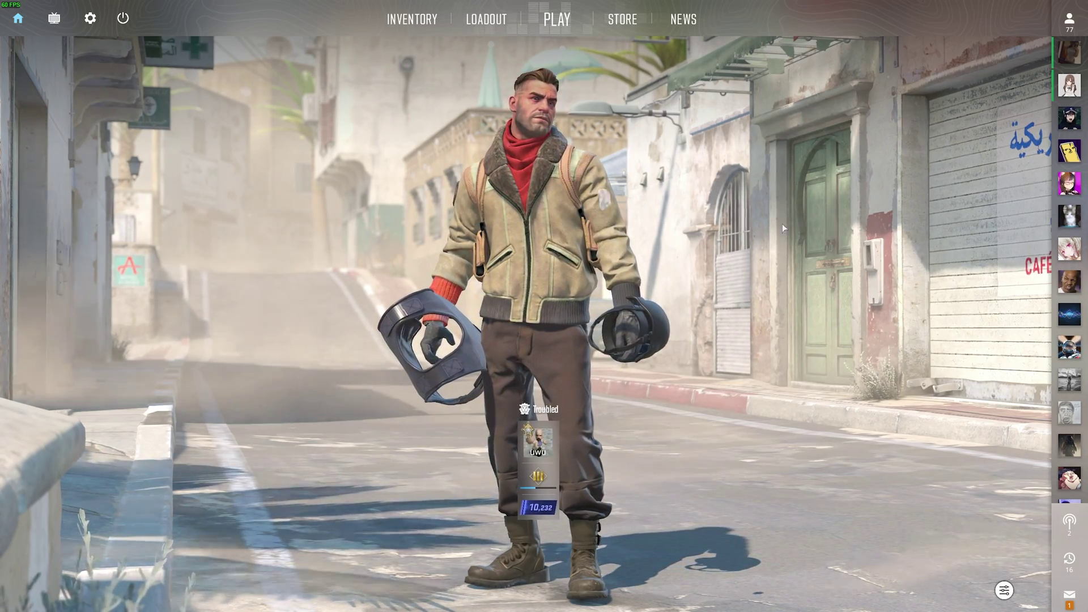
Quit CS2 and open its installation folder via Manage > Browse local files in Steam.
{"action": "left_click", "coordinate": [124, 18]}
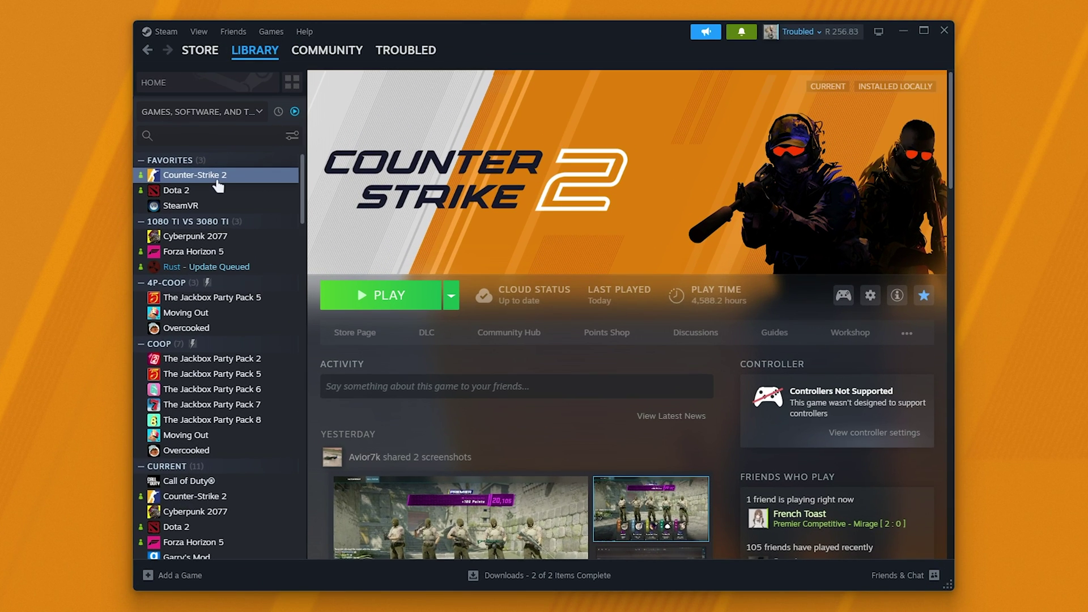
{"action": "right_click", "coordinate": [221, 182]}
{"action": "mouse_move", "coordinate": [274, 277]}
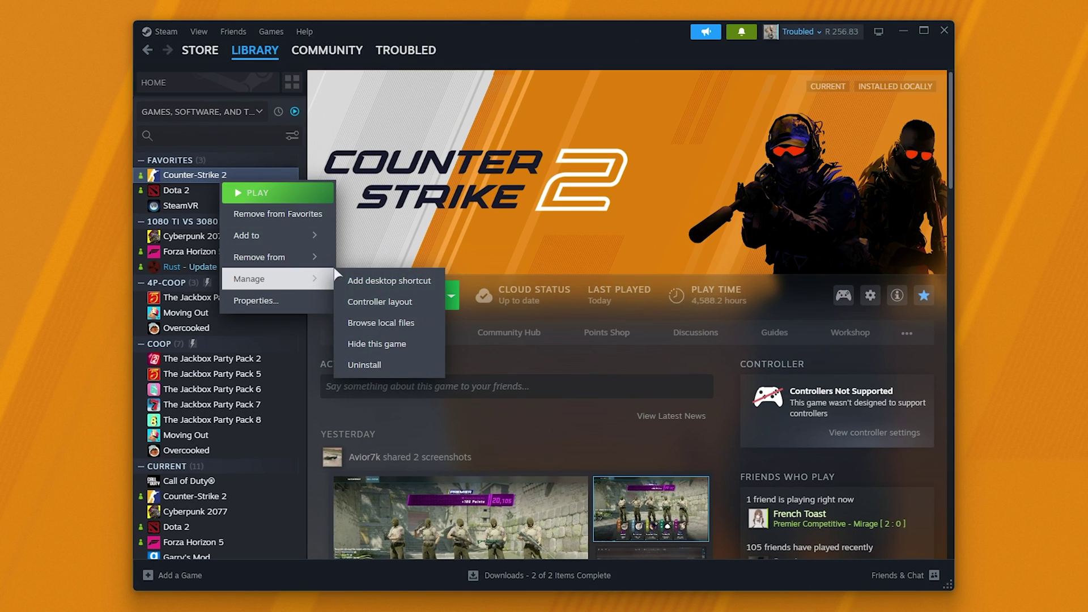
{"action": "left_click", "coordinate": [390, 324]}
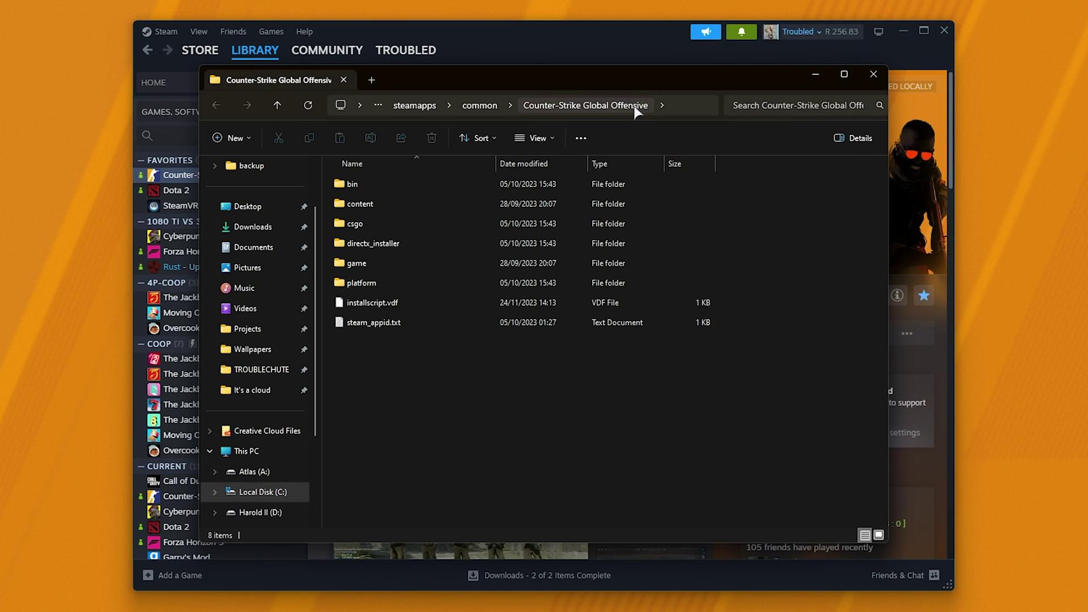
Browse into the game\csgo\cfg folder in File Explorer.
{"action": "double_click", "coordinate": [367, 260]}
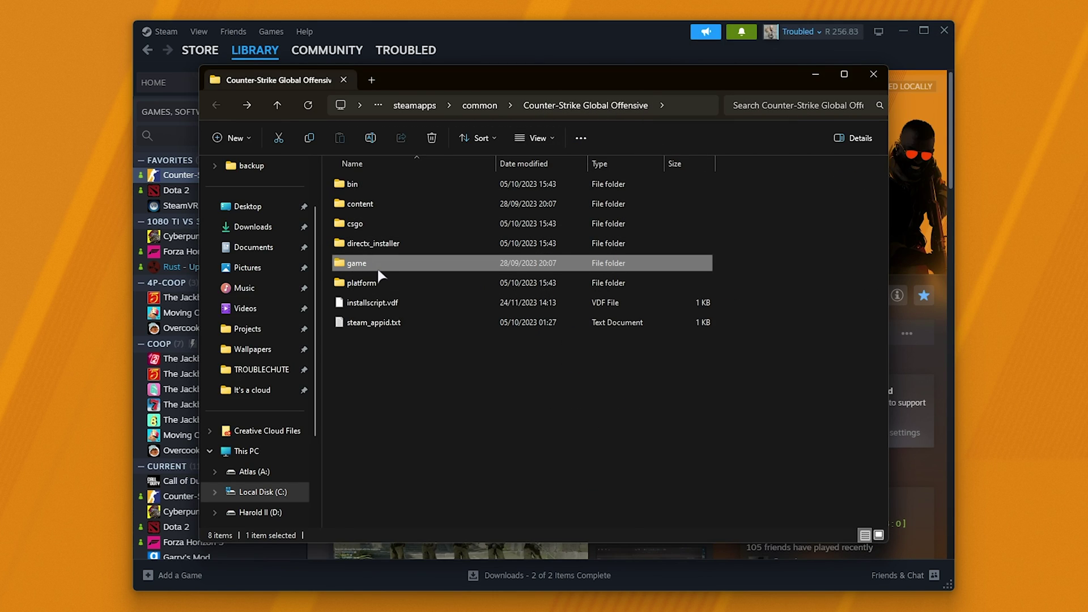
{"action": "double_click", "coordinate": [400, 238]}
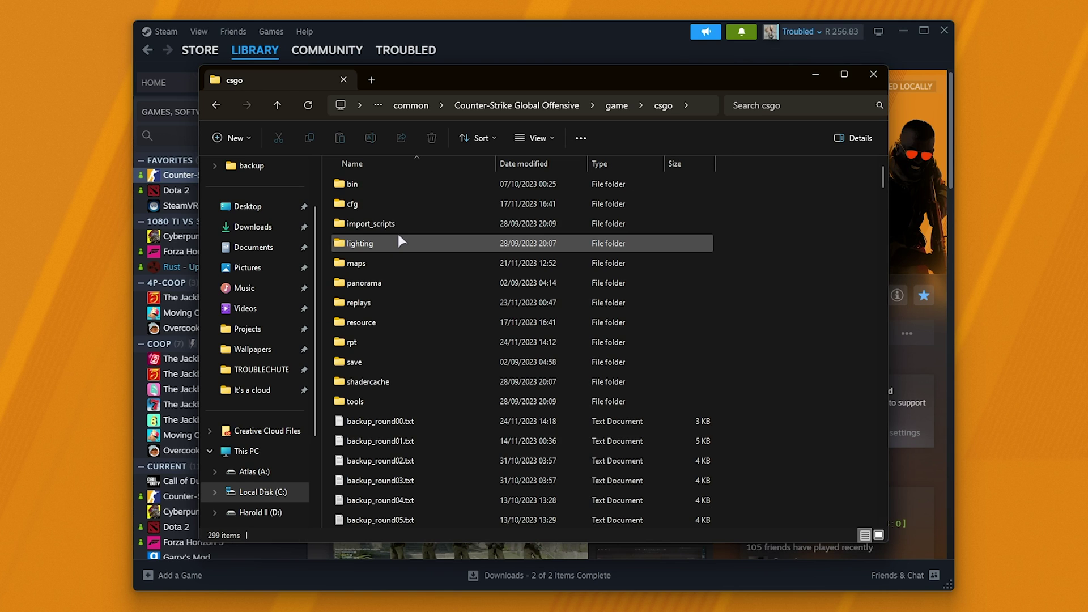
{"action": "double_click", "coordinate": [409, 205]}
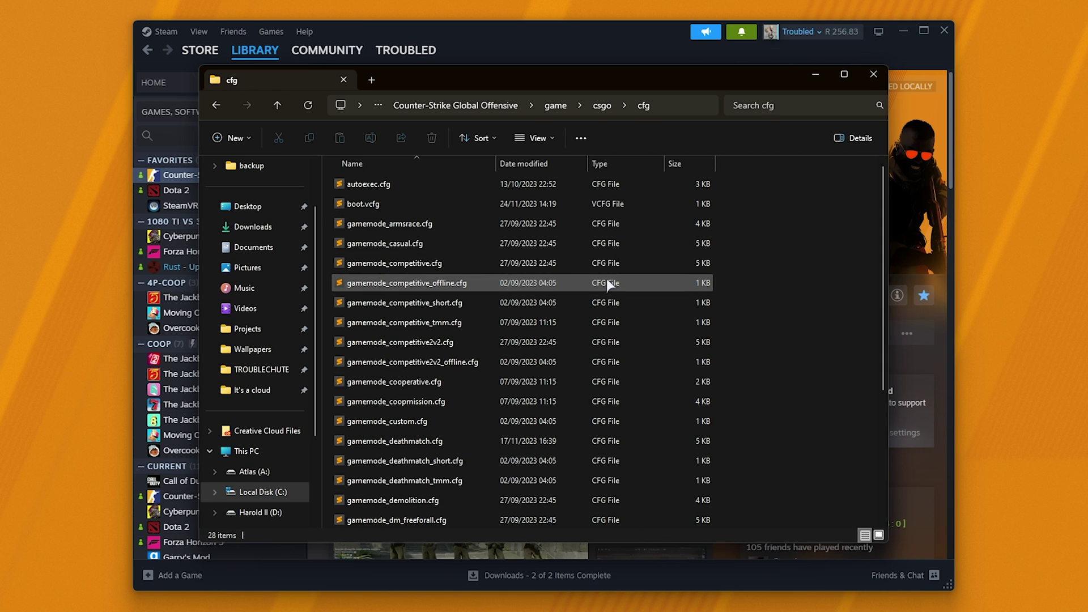
{"action": "scroll", "coordinate": [637, 312], "scroll_direction": "down", "scroll_amount": 3}
{"action": "scroll", "coordinate": [638, 317], "scroll_direction": "up", "scroll_amount": 3}
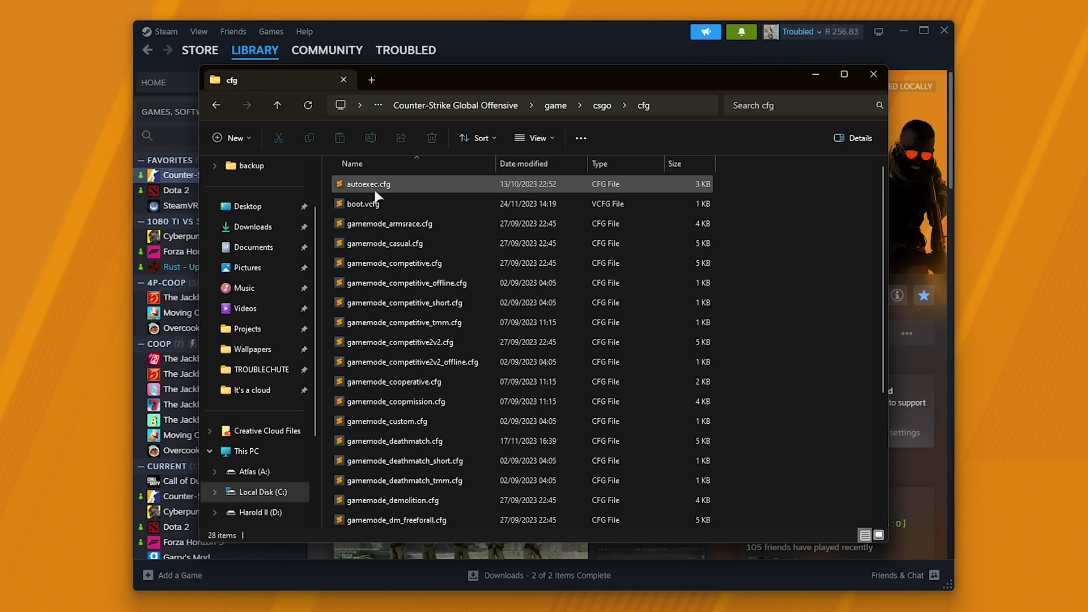
Open autoexec.cfg in Sublime Text to review its existing contents.
{"action": "left_click", "coordinate": [421, 183]}
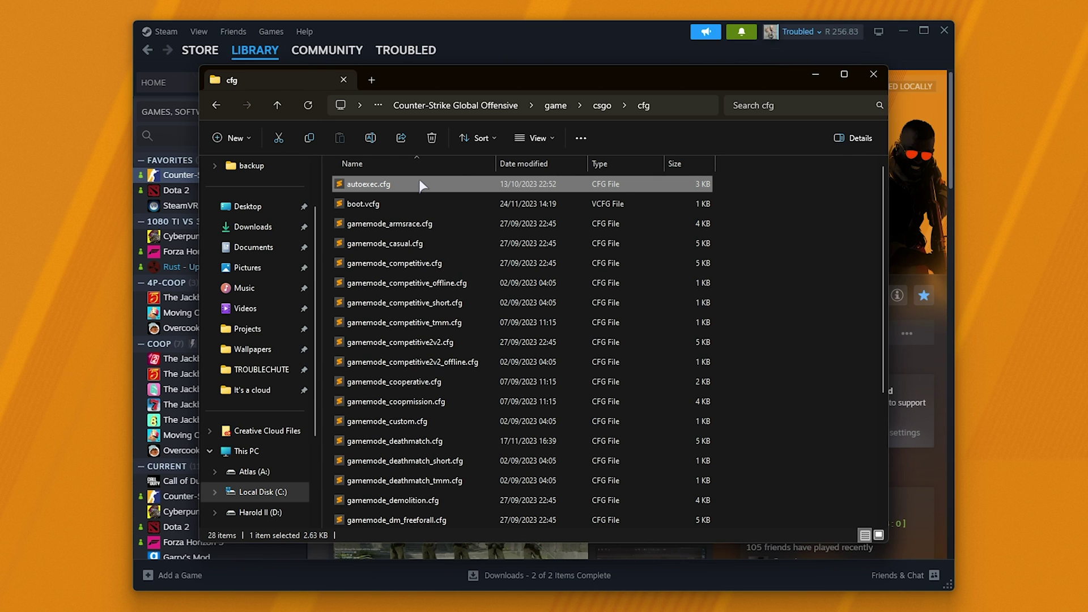
{"action": "double_click", "coordinate": [421, 184]}
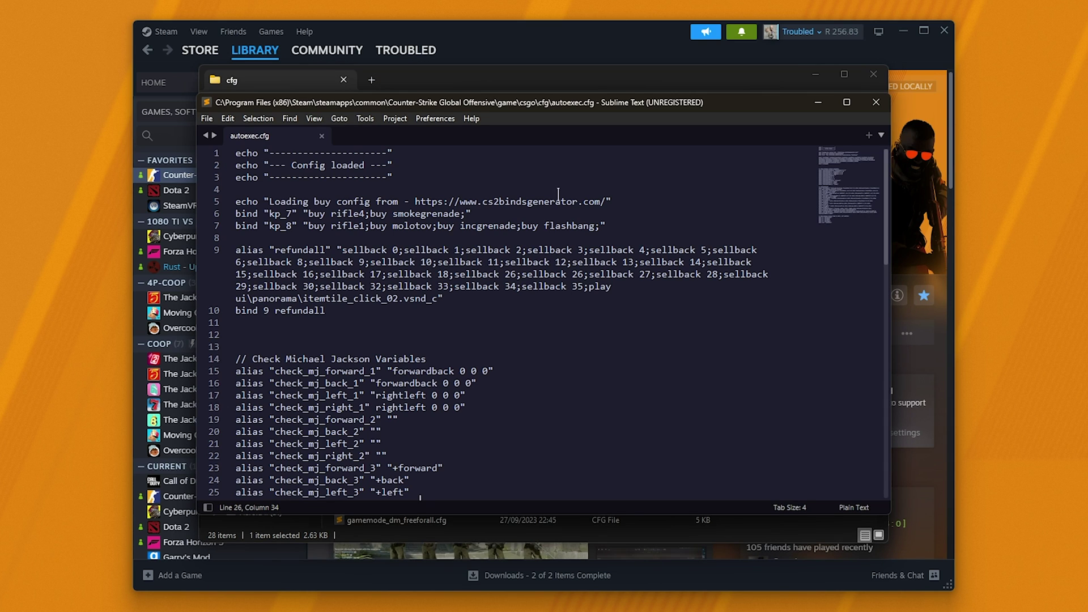
{"action": "left_click", "coordinate": [818, 102]}
{"action": "right_click", "coordinate": [754, 234]}
{"action": "mouse_move", "coordinate": [811, 471]}
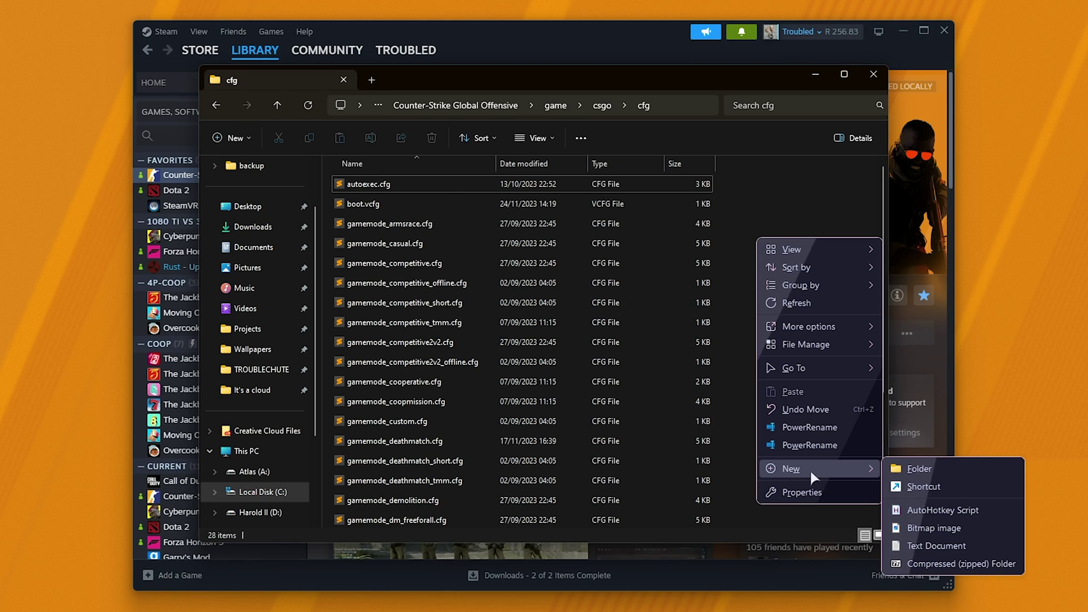
{"action": "left_click", "coordinate": [937, 546]}
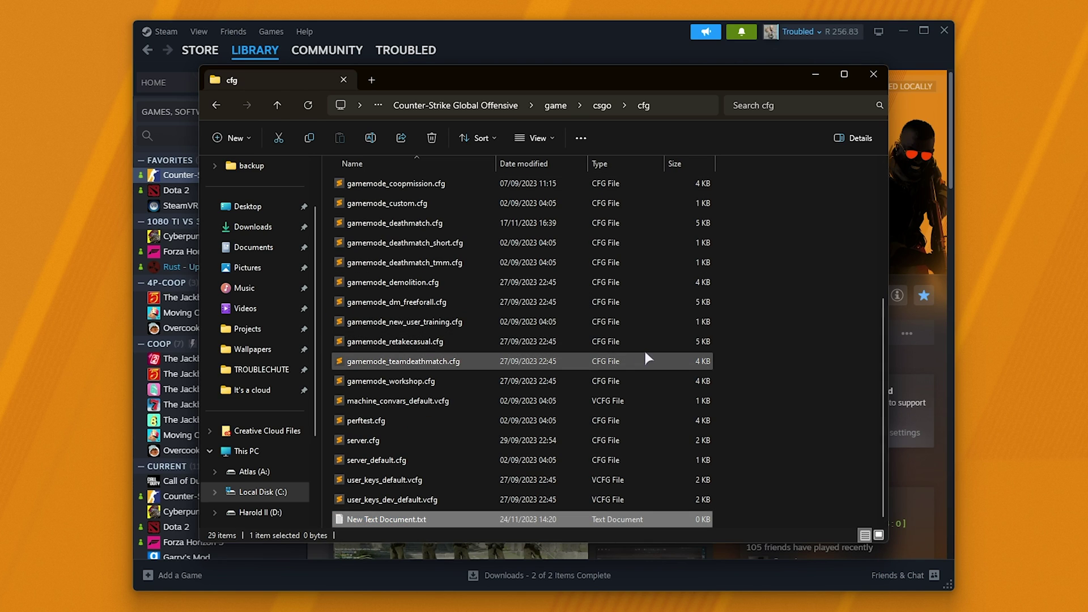
{"action": "left_click", "coordinate": [438, 523]}
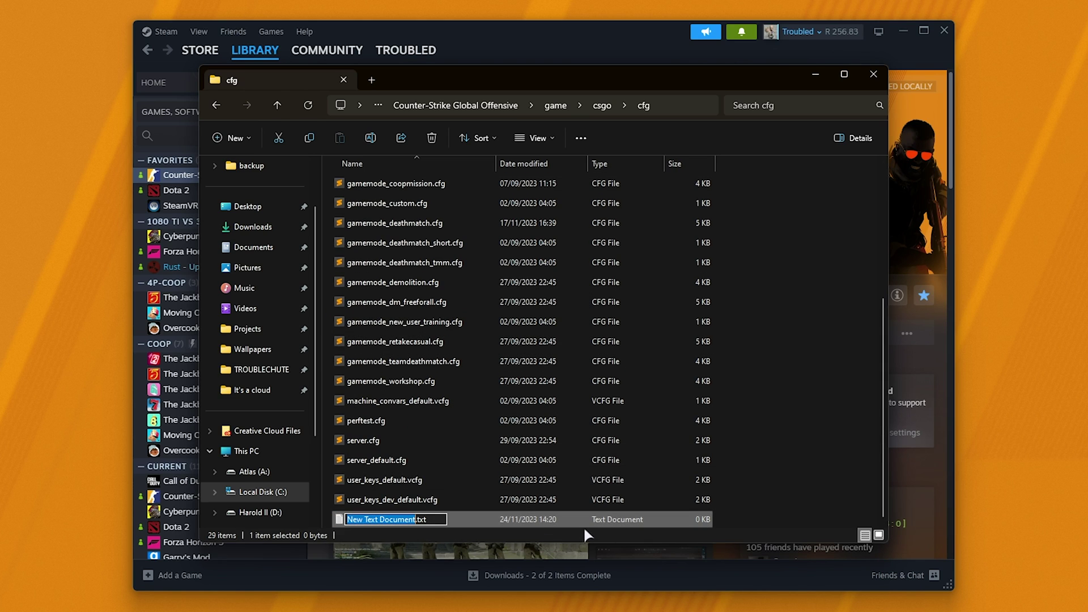
{"action": "type", "text": "autoexec.cfg"}
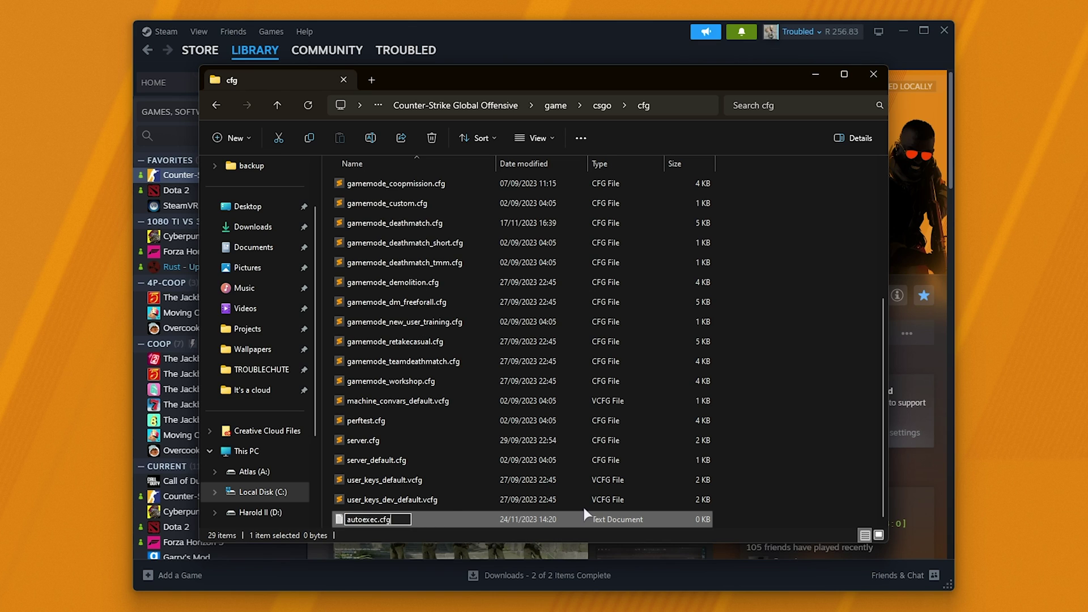
{"action": "key", "text": "Return"}
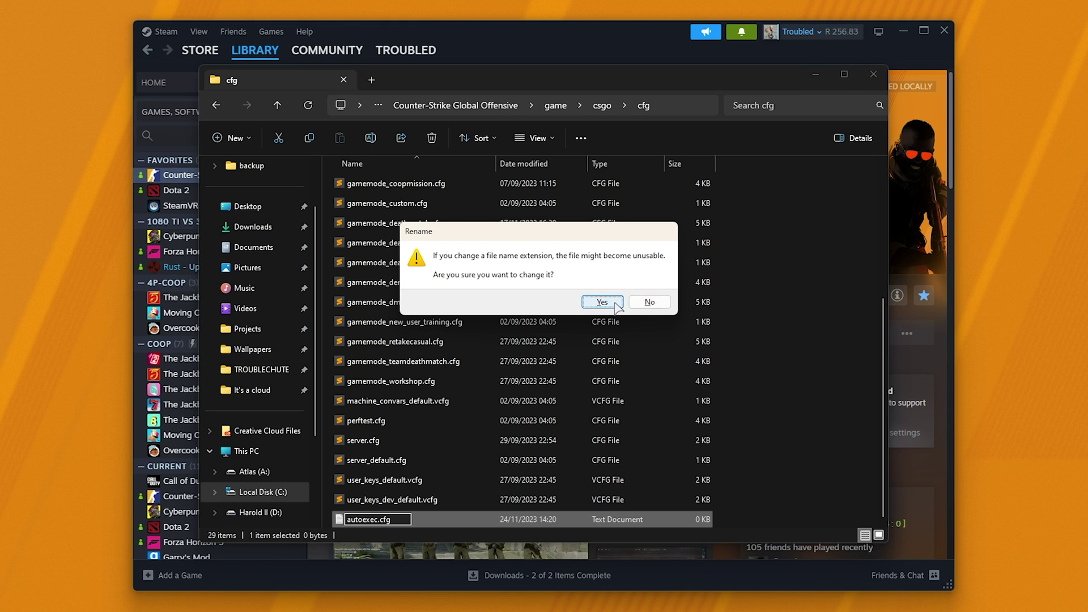
{"action": "left_click", "coordinate": [649, 302]}
{"action": "key", "text": "Delete"}
{"action": "scroll", "coordinate": [538, 482], "scroll_direction": "up", "scroll_amount": 4}
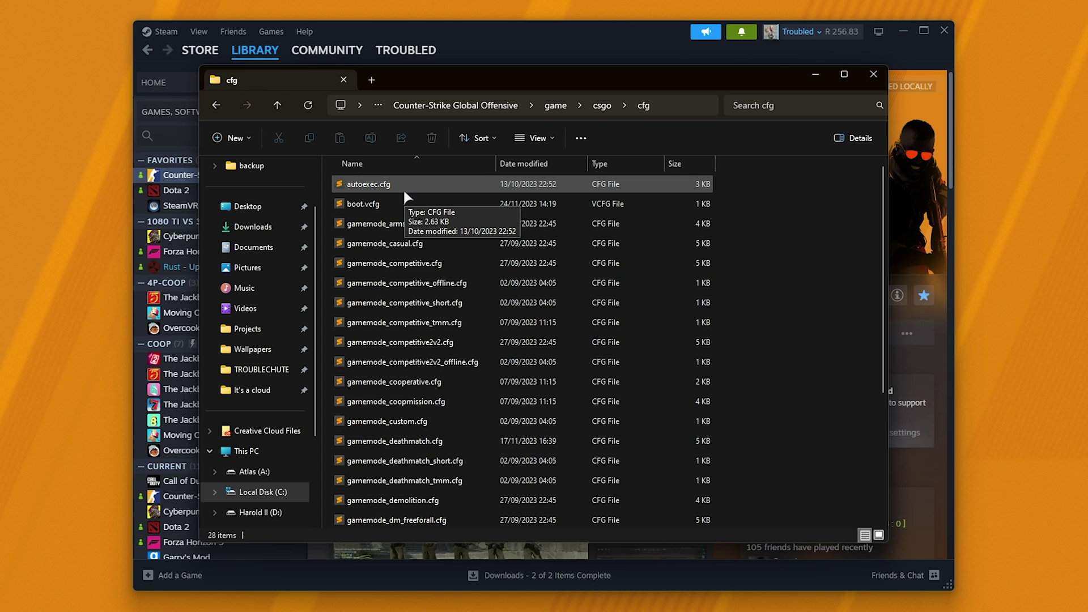
{"action": "left_click", "coordinate": [538, 138]}
{"action": "mouse_move", "coordinate": [550, 375]}
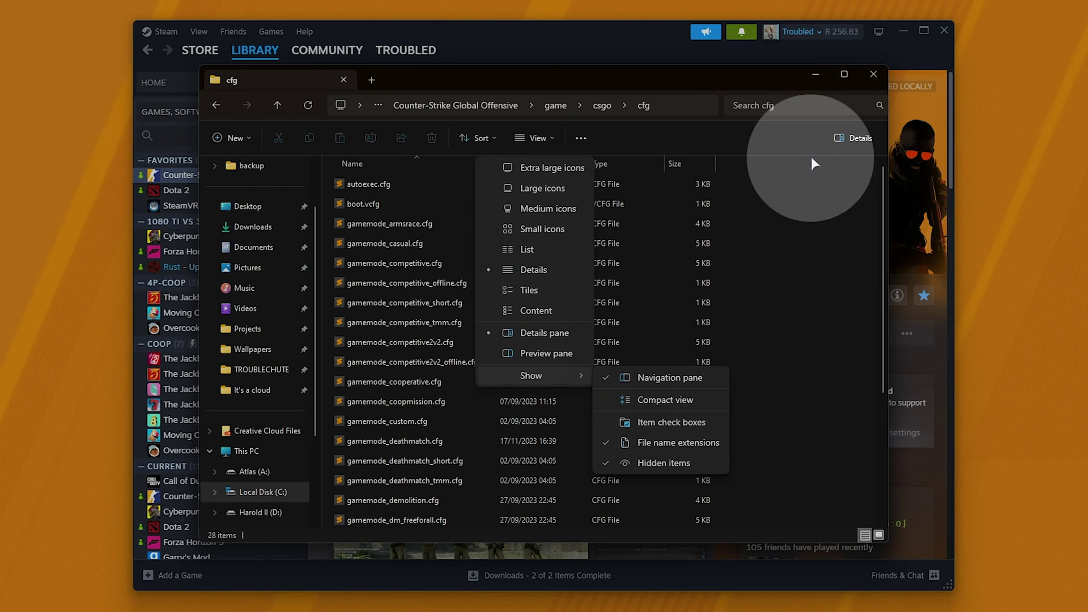
{"action": "left_click", "coordinate": [825, 244]}
Paste the crosshair code as a new last line of autoexec.cfg and save the file.
{"action": "double_click", "coordinate": [554, 184]}
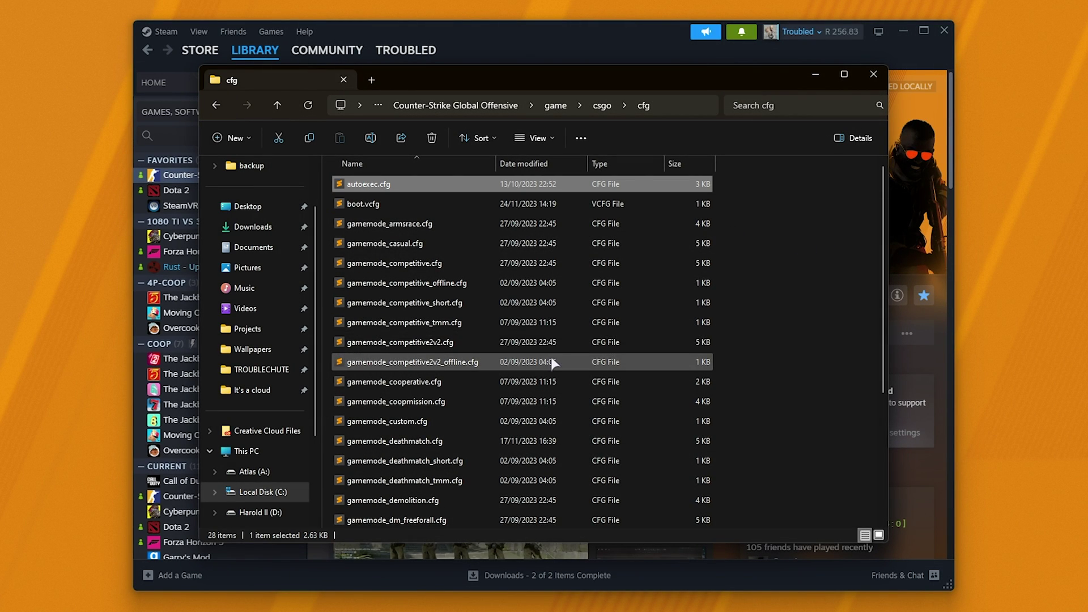
{"action": "scroll", "coordinate": [614, 309], "scroll_direction": "down", "scroll_amount": 15}
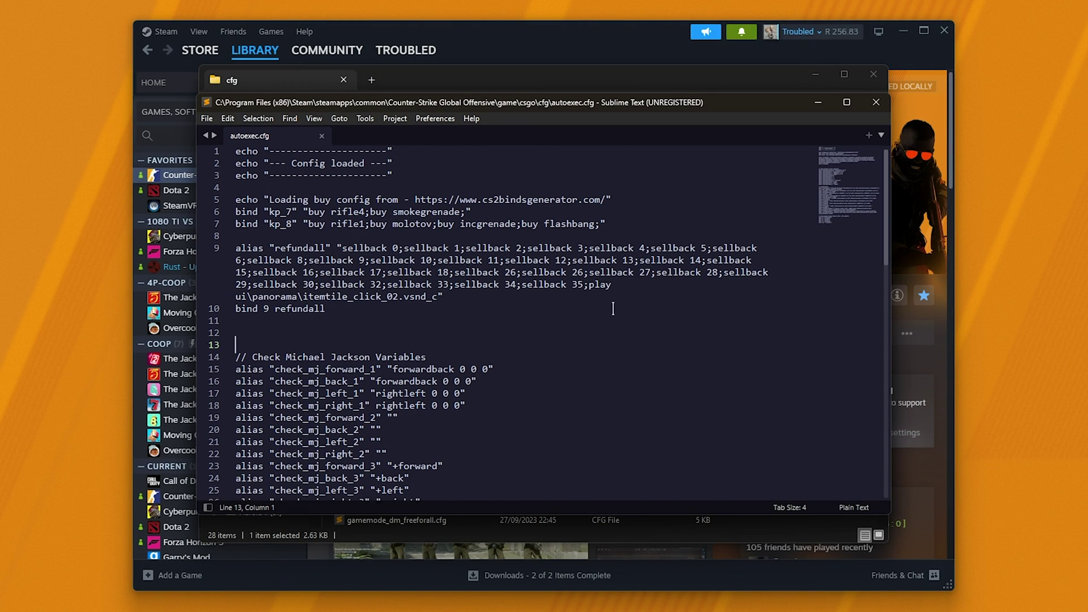
{"action": "left_click", "coordinate": [568, 428]}
{"action": "key", "text": "Return"}
{"action": "key", "text": "Return"}
{"action": "key", "text": "Return"}
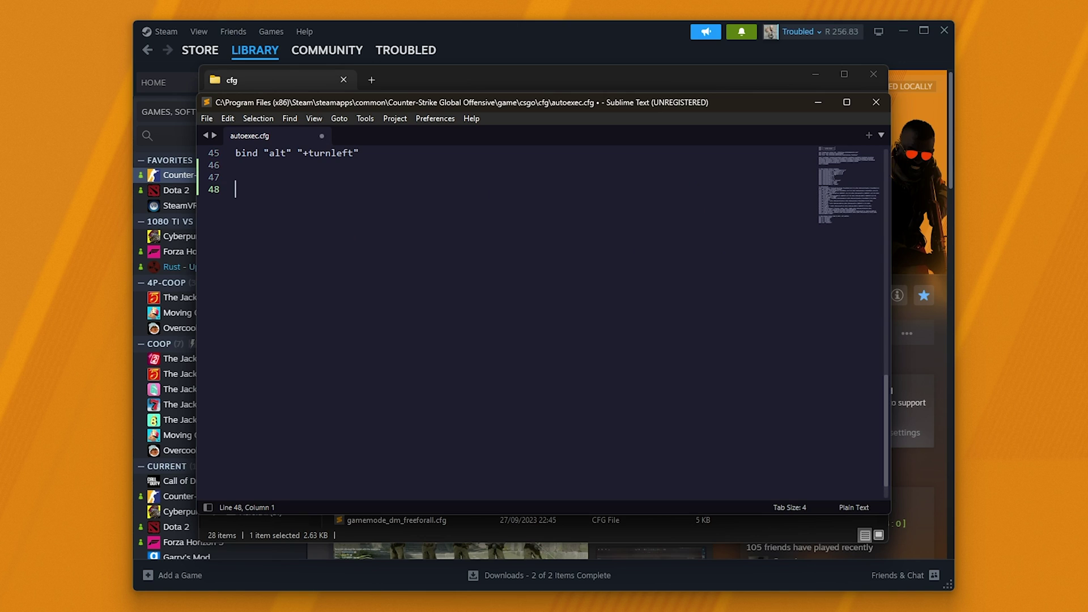
{"action": "type", "text": "cl_crosshair_drawoutline 1;cl_crosshair_recoil 0;cl_crosshair_dynamic_splitdist 7;cl_crosshair_sniper_width 1;cl_crosshair_t 1;cl_crosshairalpha 255;cl_crosshaircolor 5;cl_crosshaircolor_b 155;cl_crosshaircolor_g 0;cl_crosshaircolor_r 255;cl_crosshairdot 0;cl_crosshairgap_useweaponvalue 0;cl_crosshairstyle 4;cl_crosshair_friendly_warning 1;cl_hud_color 0;hud_showtargetid 1;cl_crosshairsize 3;cl_crosshairthickness 0.5;cl_crosshairgap -2;cl_crosshair_outlinethickness 1;cl_crosshair_dynamic_maxdist_splitratio 0.3;cl_crosshair_dynamic_splitalpha_innermod 1;cl_crosshair_dynamic_splitalpha_outermod 0.5"}
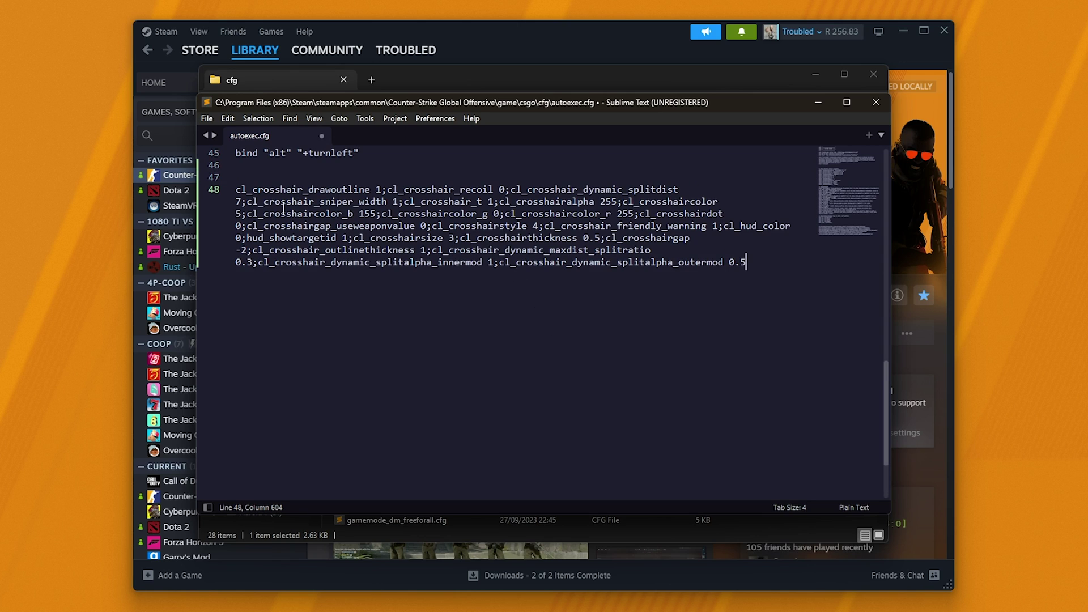
{"action": "key", "text": "ctrl+s"}
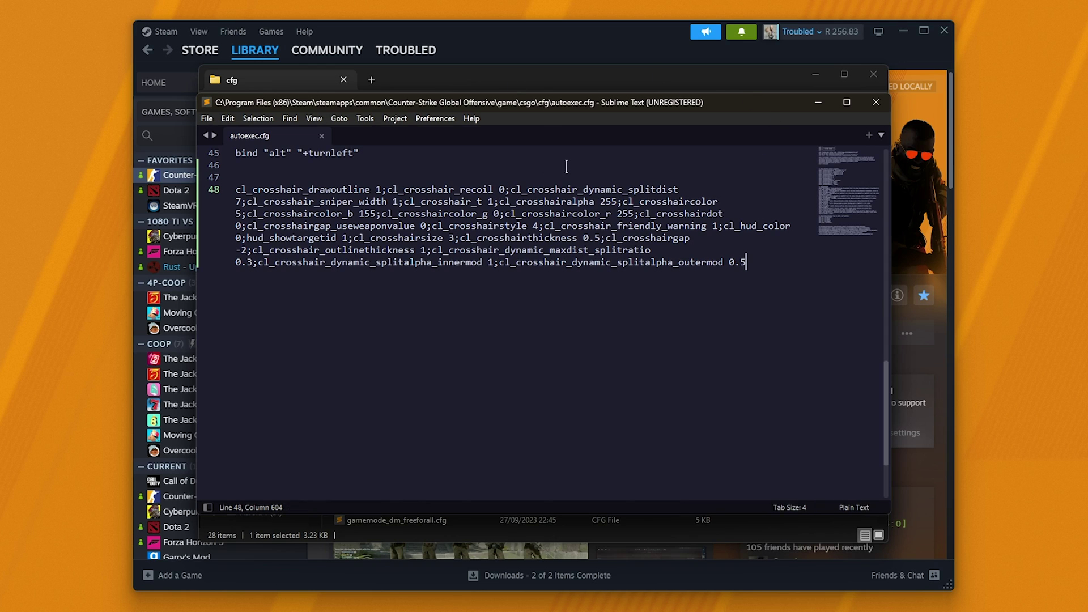
{"action": "left_click_drag", "start_coordinate": [747, 262], "coordinate": [233, 190]}
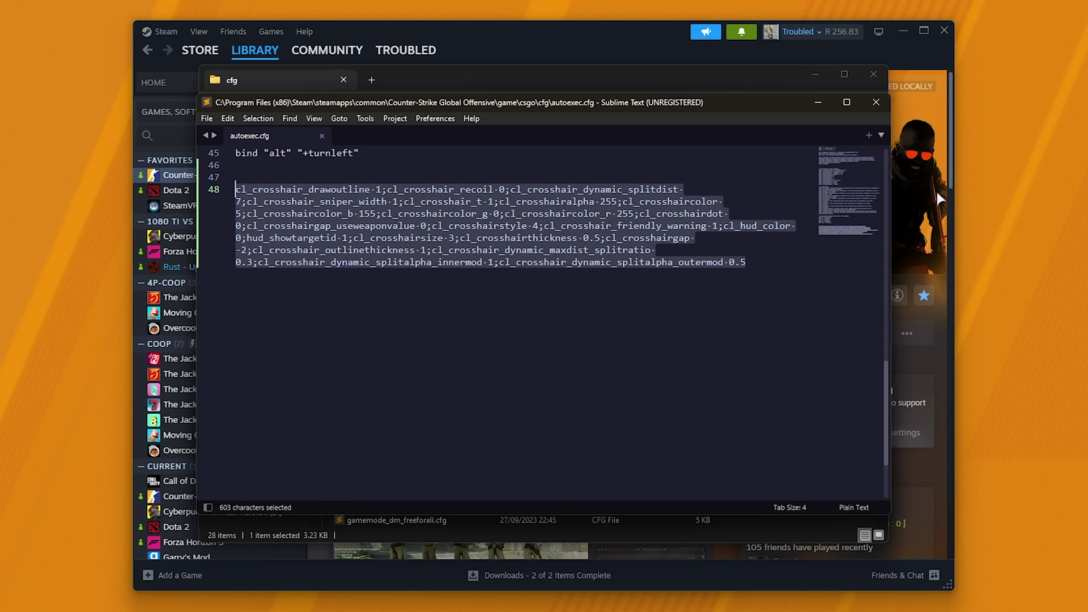
{"action": "left_click", "coordinate": [927, 172]}
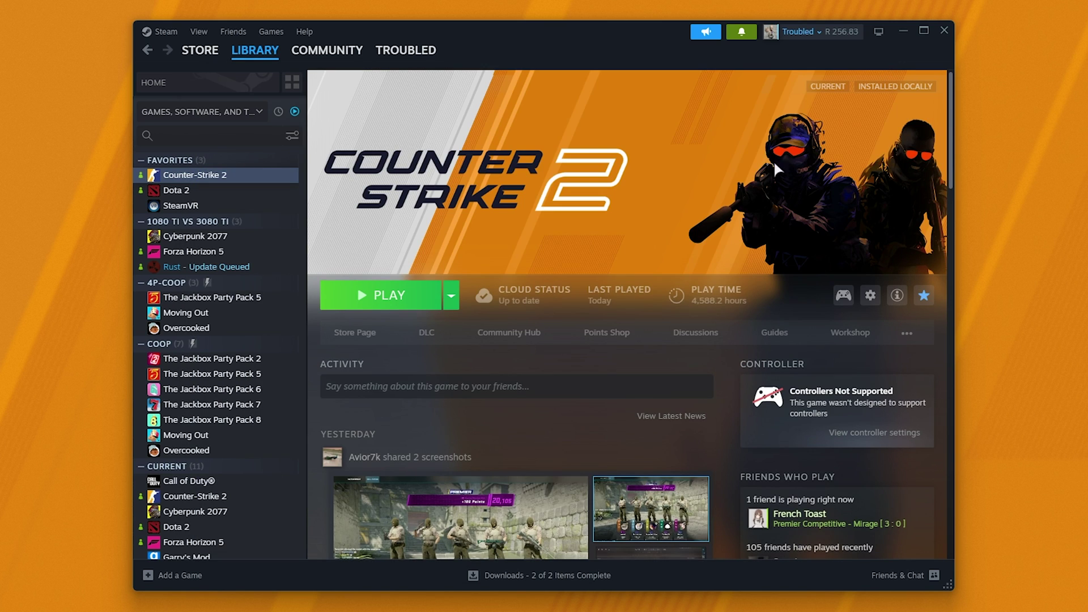
Confirm Counter-Strike 2's launch options contain +exec autoexec.cfg, then launch the game.
{"action": "right_click", "coordinate": [213, 179]}
{"action": "left_click", "coordinate": [244, 301]}
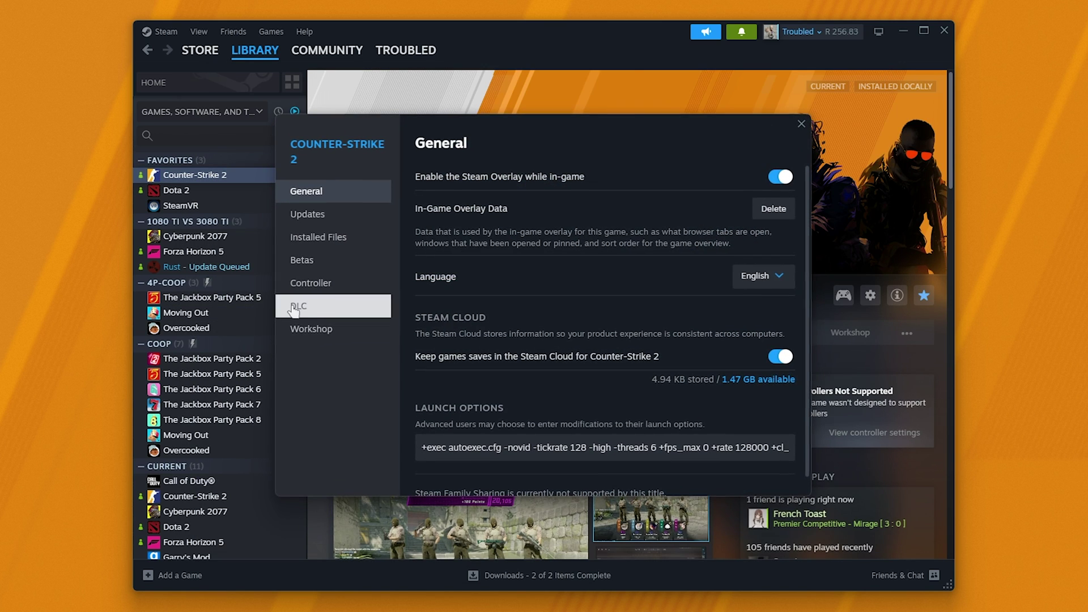
{"action": "scroll", "coordinate": [469, 413], "scroll_direction": "down", "scroll_amount": 1}
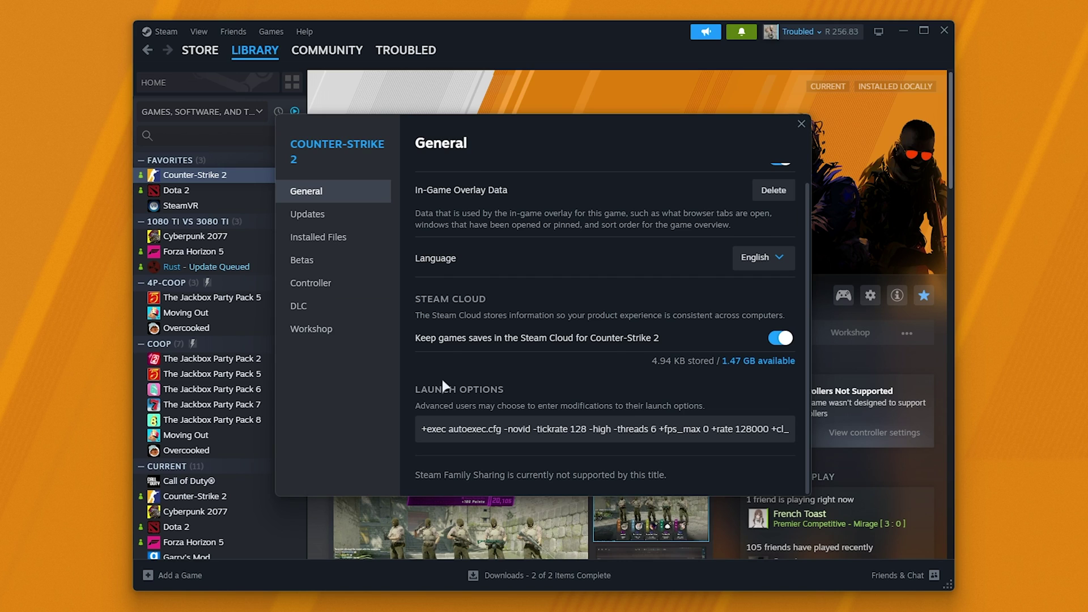
{"action": "left_click", "coordinate": [429, 437]}
{"action": "left_click_drag", "start_coordinate": [423, 432], "coordinate": [490, 431]}
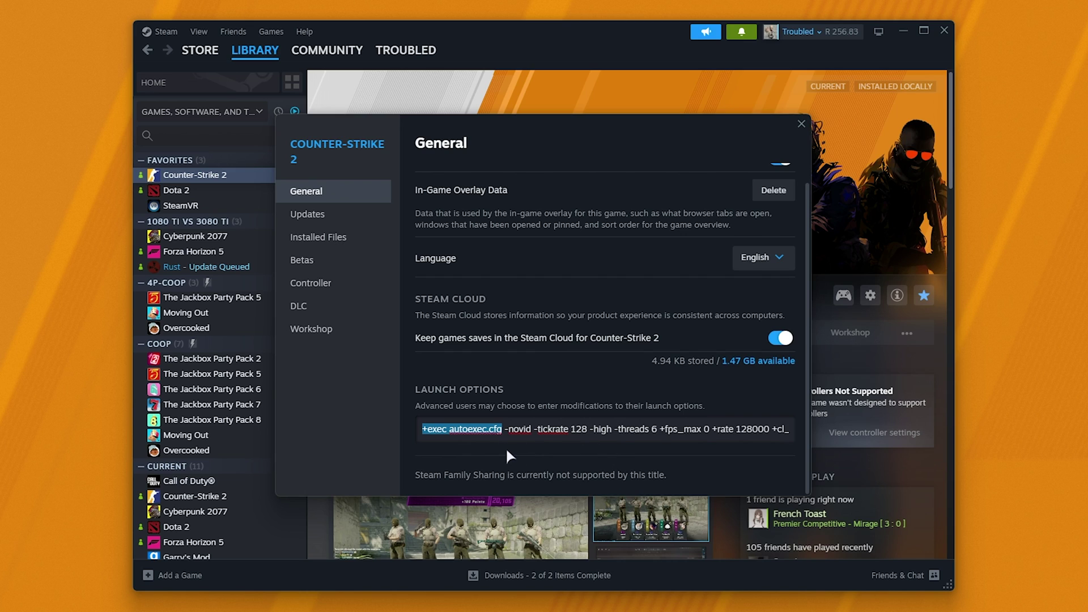
{"action": "left_click", "coordinate": [506, 431]}
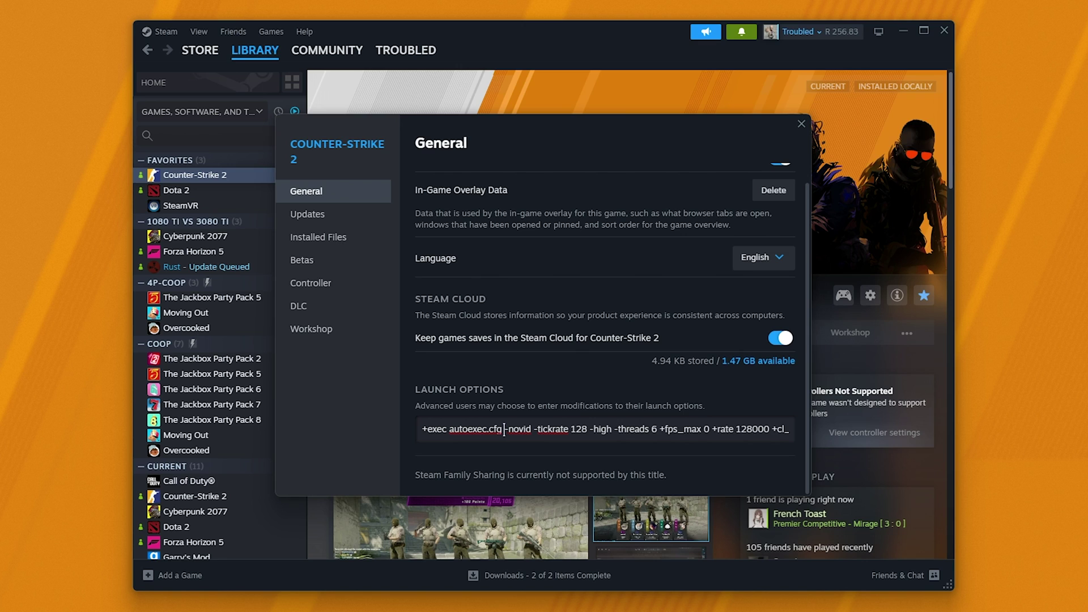
{"action": "left_click", "coordinate": [800, 122]}
{"action": "left_click", "coordinate": [411, 293]}
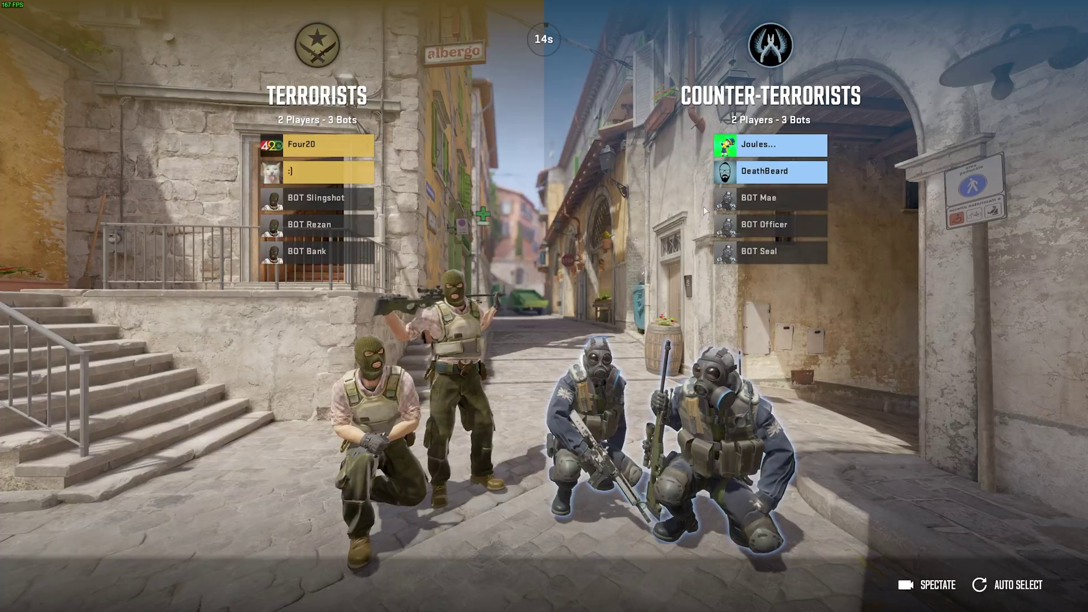
Walk the player through the map from Bombsite A toward Graveyard with the knife out.
{"action": "key", "text": "w"}
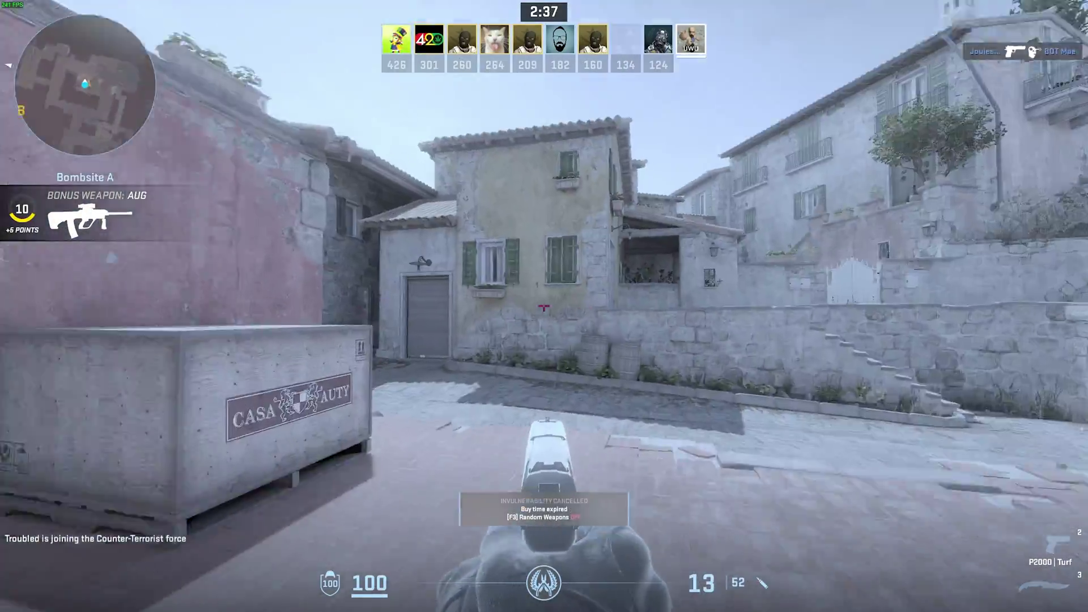
{"action": "key", "text": "w"}
{"action": "key", "text": "3"}
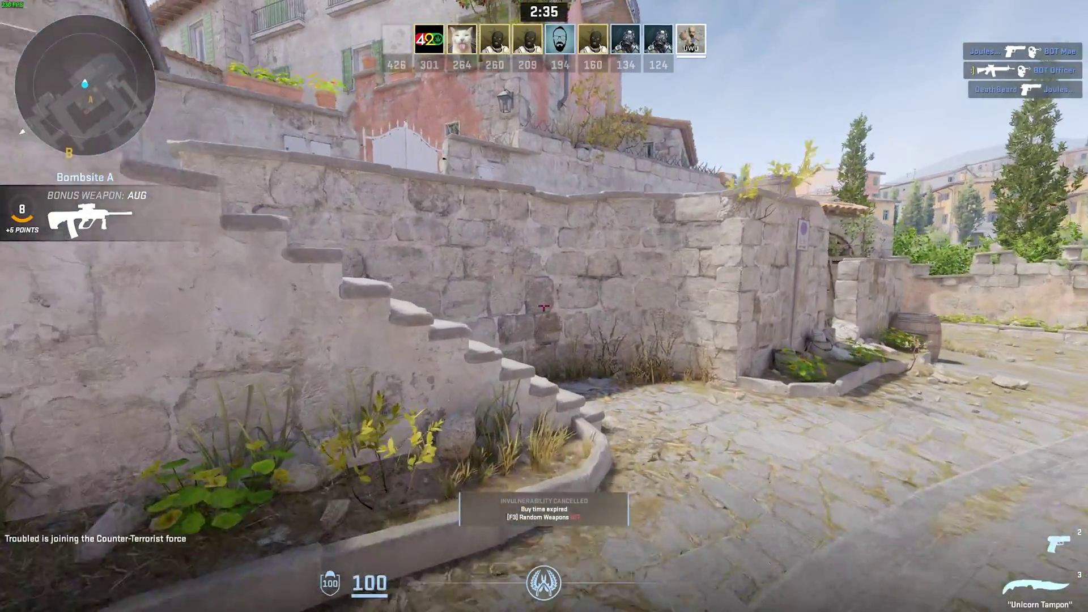
{"action": "key", "text": "w"}
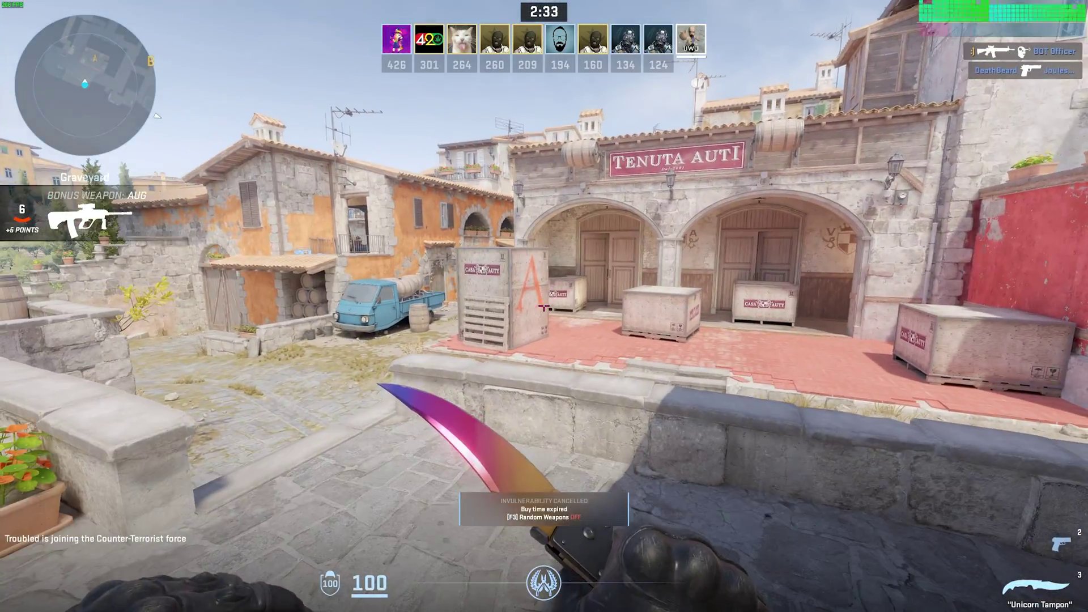
{"action": "key", "text": "w"}
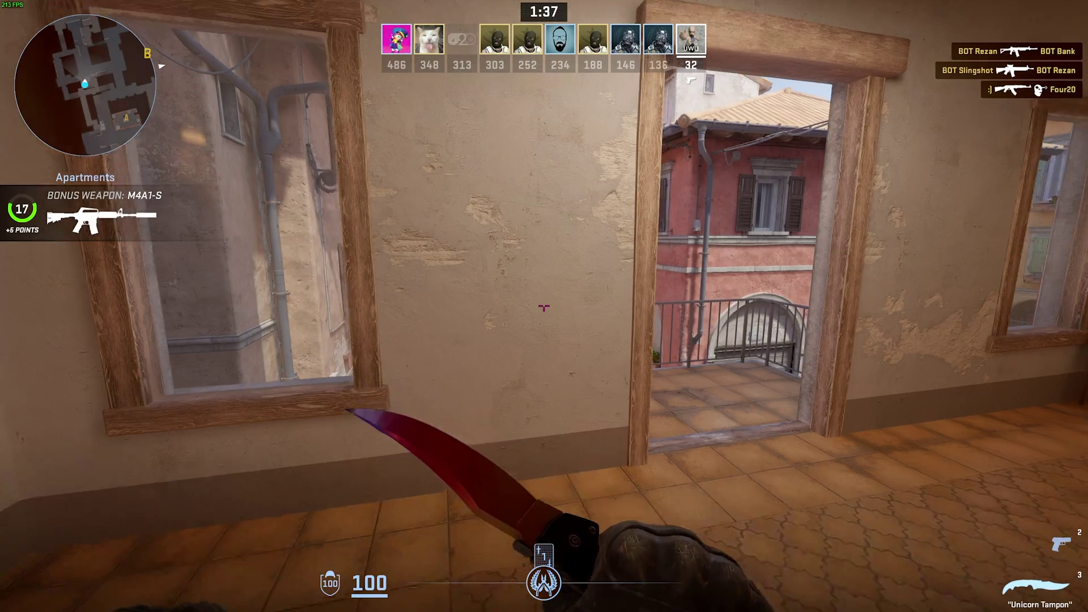
Run 'exec autoexec' from the developer console and return to playing.
{"action": "key", "text": "grave"}
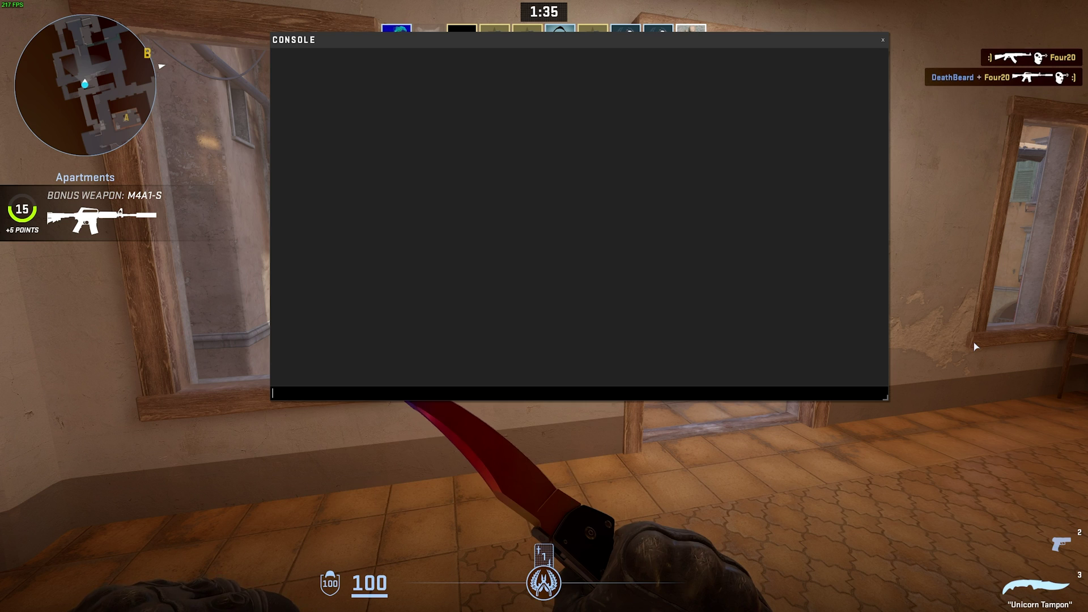
{"action": "type", "text": "exec autoexec"}
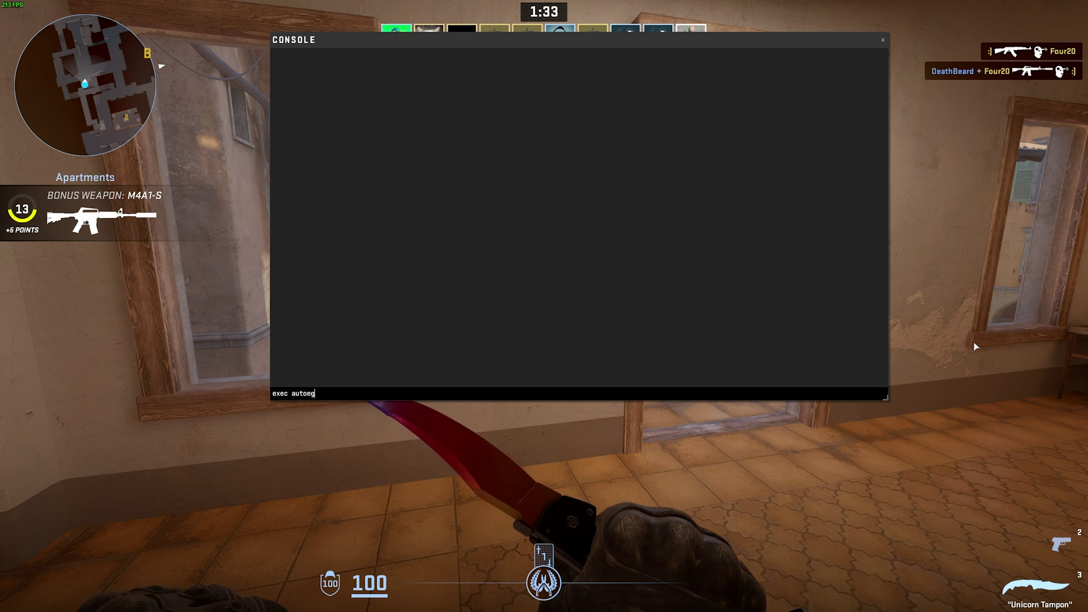
{"action": "key", "text": "Return"}
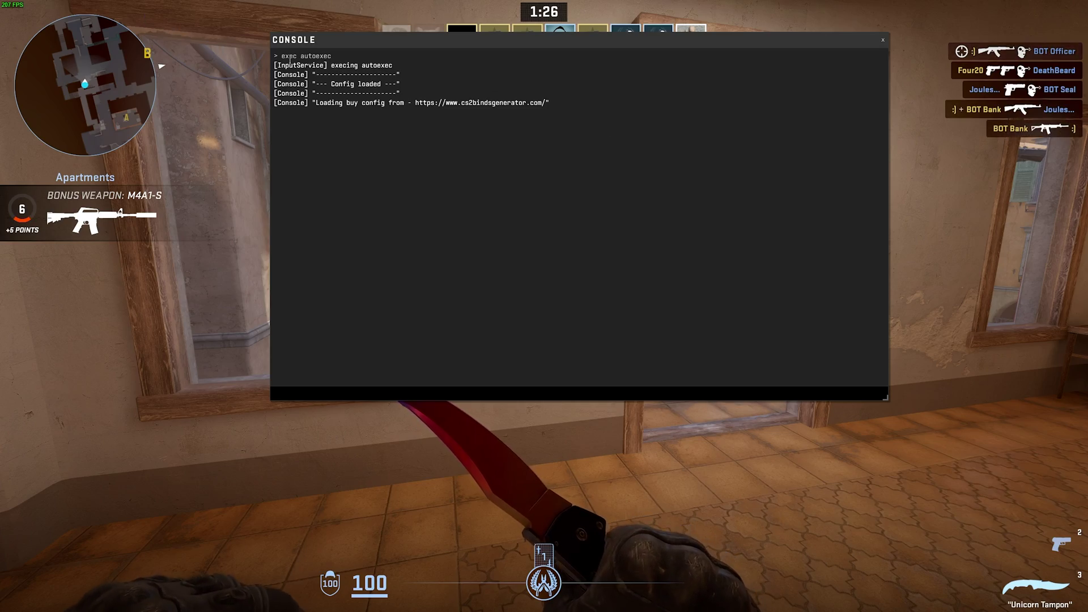
{"action": "key", "text": "grave"}
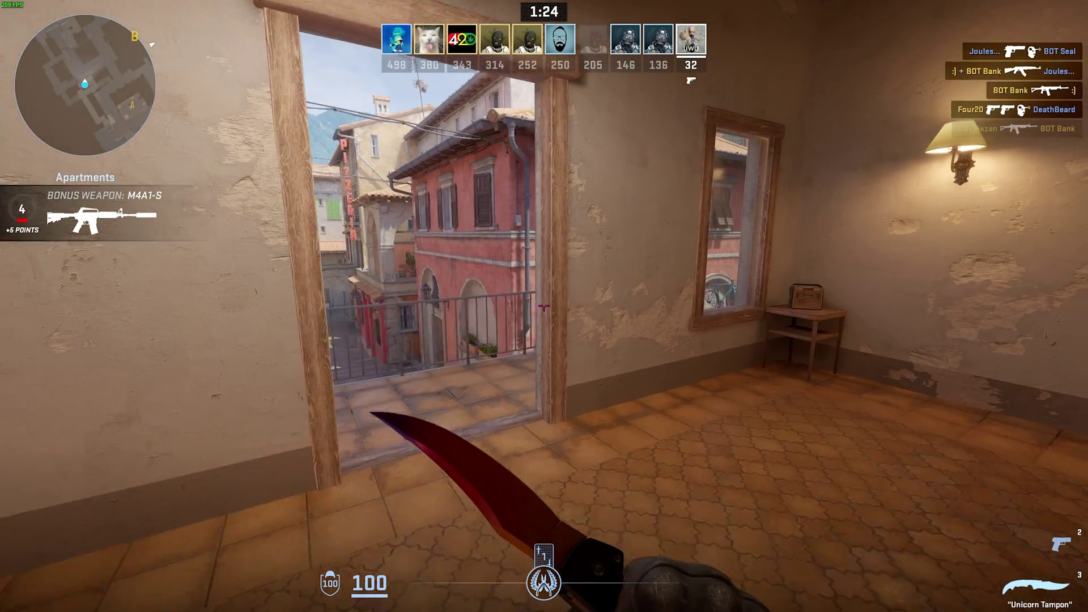
{"action": "key", "text": "s"}
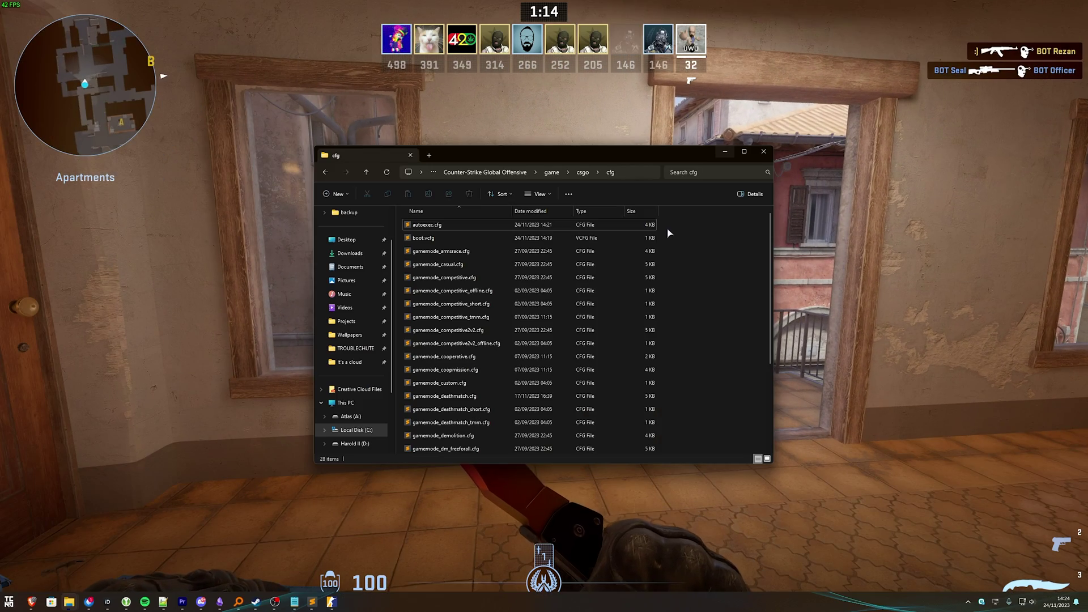
Create a new crosshair.cfg in the cfg folder and paste the crosshair code into it.
{"action": "right_click", "coordinate": [669, 231]}
{"action": "mouse_move", "coordinate": [693, 383]}
{"action": "left_click", "coordinate": [785, 438]}
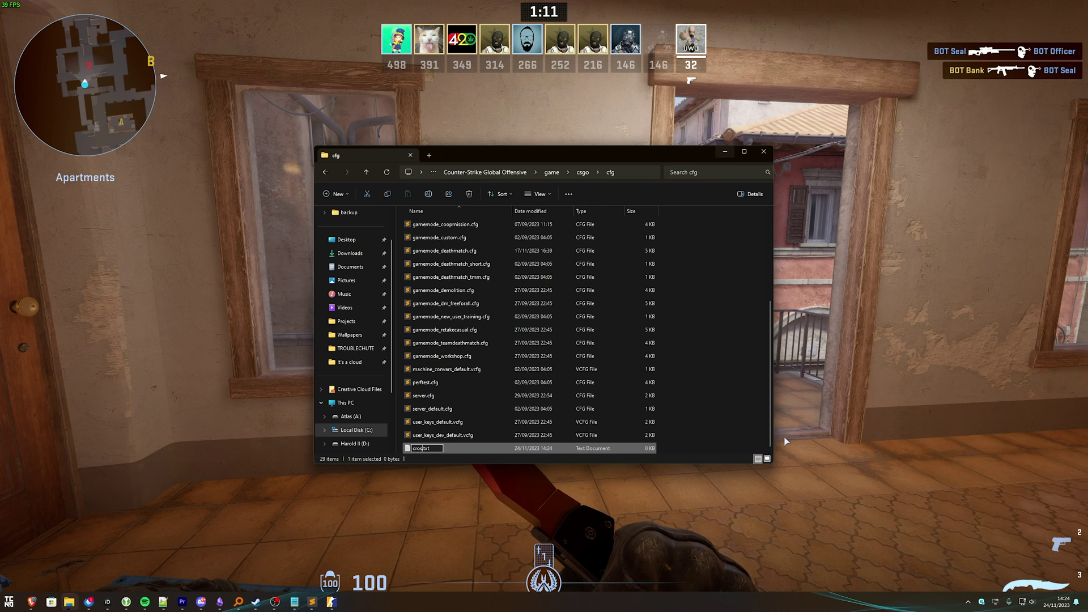
{"action": "type", "text": "crosshair.cfg"}
{"action": "key", "text": "Delete"}
{"action": "key", "text": "Delete"}
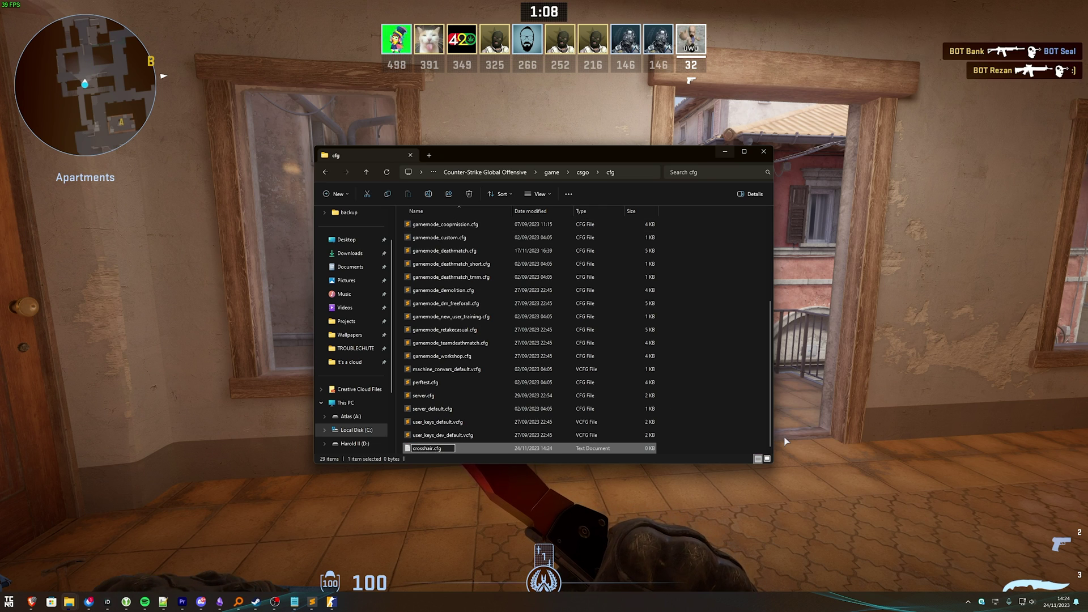
{"action": "key", "text": "Return"}
{"action": "key", "text": "Return"}
{"action": "key", "text": "Return"}
{"action": "type", "text": "cl_crosshair_drawoutline 1;cl_crosshair_recoil 0;cl_crosshair_dynamic_splitdist 7;cl_crosshair_sniper_width 1;cl_crosshair_t 1;cl_crosshairalpha 255;cl_crosshaircolor 5;cl_crosshaircolor_b 155;cl_crosshaircolor_g 0;cl_crosshaircolor_r 255;cl_crosshairdot 0;cl_crosshairgap_useweaponvalue 0;cl_crosshairstyle 4;cl_crosshair_friendly_warning 1;cl_hud_color 0;hud_showtargetid 1;cl_crosshairsize 3;cl_crosshairthickness 0.5;cl_crosshairgap -2;cl_crosshair_outlinethickness 1;cl_crosshair_dynamic_maxdist_splitratio 0.3;cl_crosshair_dynamic_splitalpha_innermod 1;cl_crosshair_dynamic_splitalpha_outermod 0.5"}
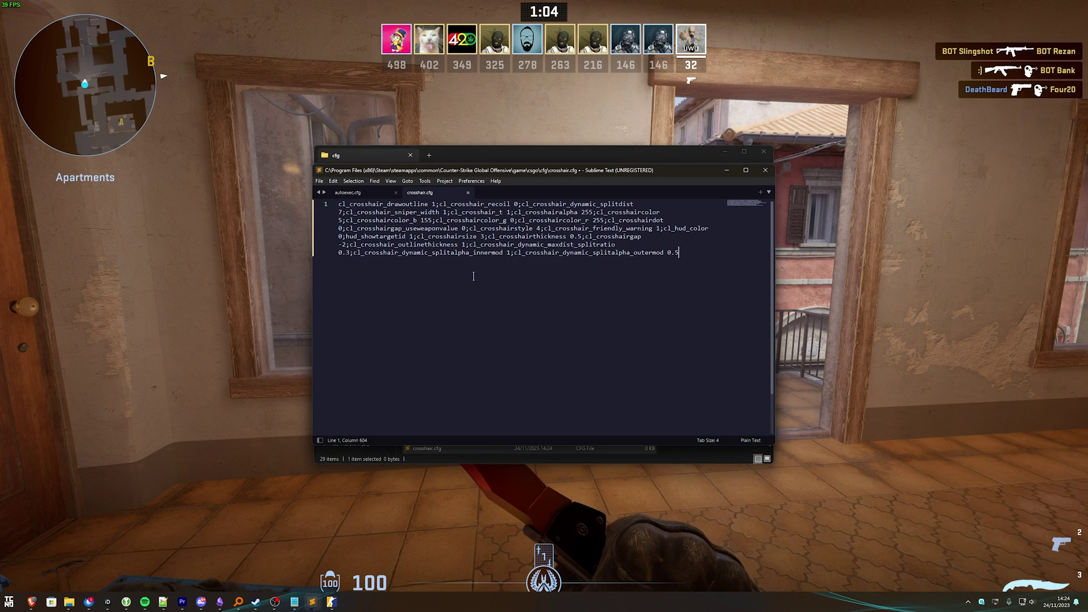
{"action": "left_click", "coordinate": [874, 281]}
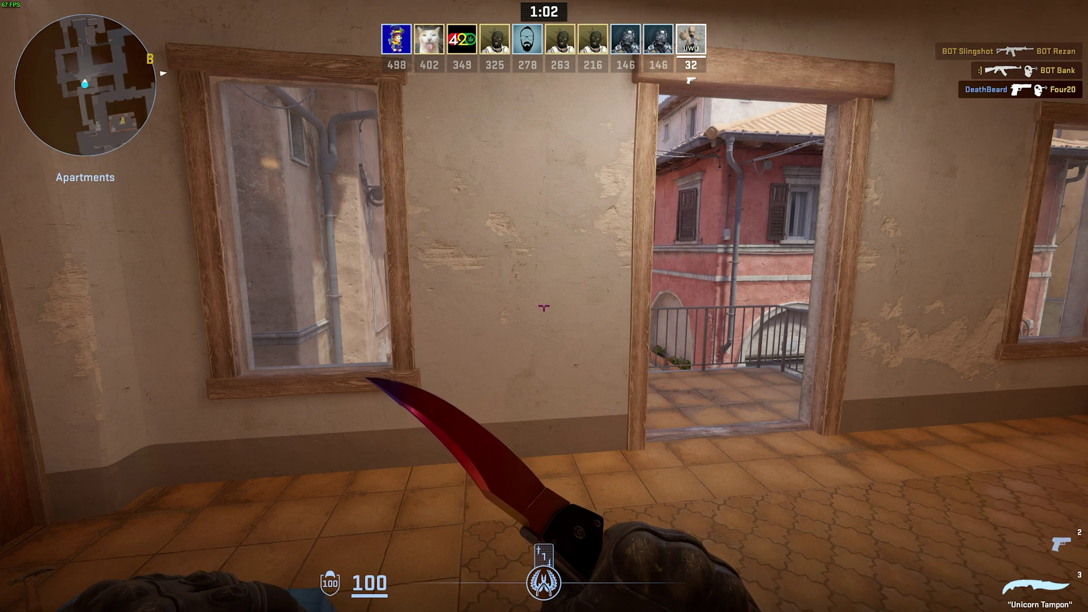
Run 'exec crosshair' from the developer console.
{"action": "key", "text": "grave"}
{"action": "type", "text": "exec "}
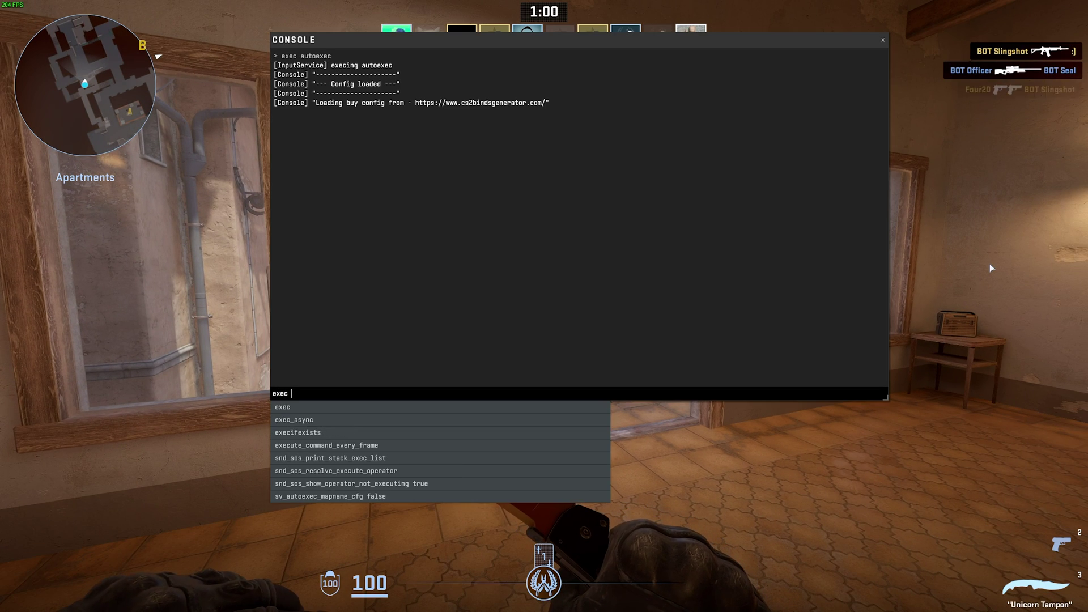
{"action": "type", "text": "crosshair"}
{"action": "key", "text": "Return"}
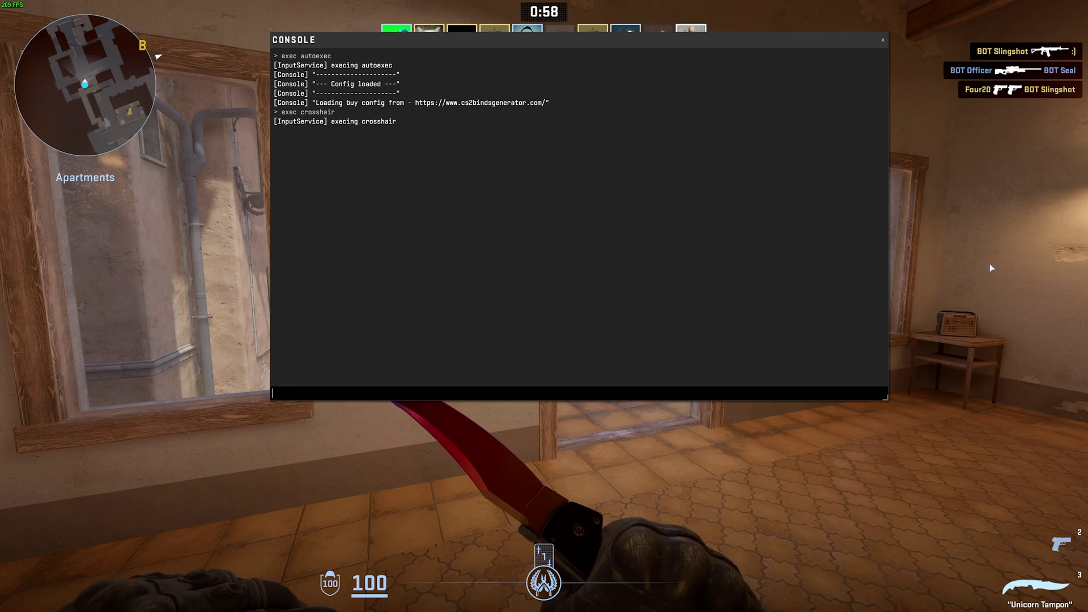
{"action": "key", "text": "grave"}
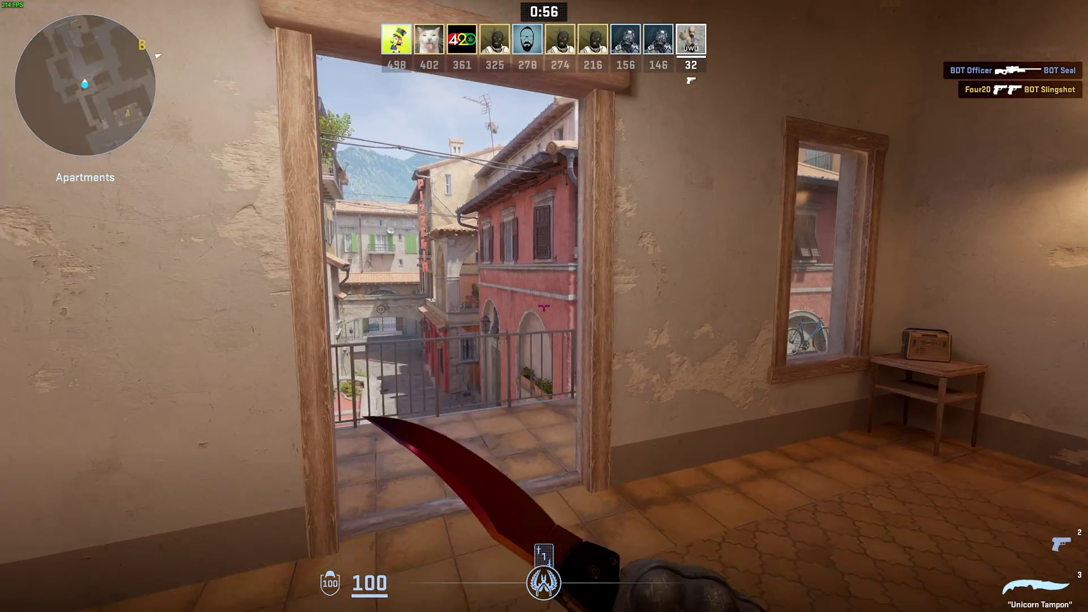
Test the new crosshair by firing the P2000 at an enemy, then reopen the console.
{"action": "key", "text": "2"}
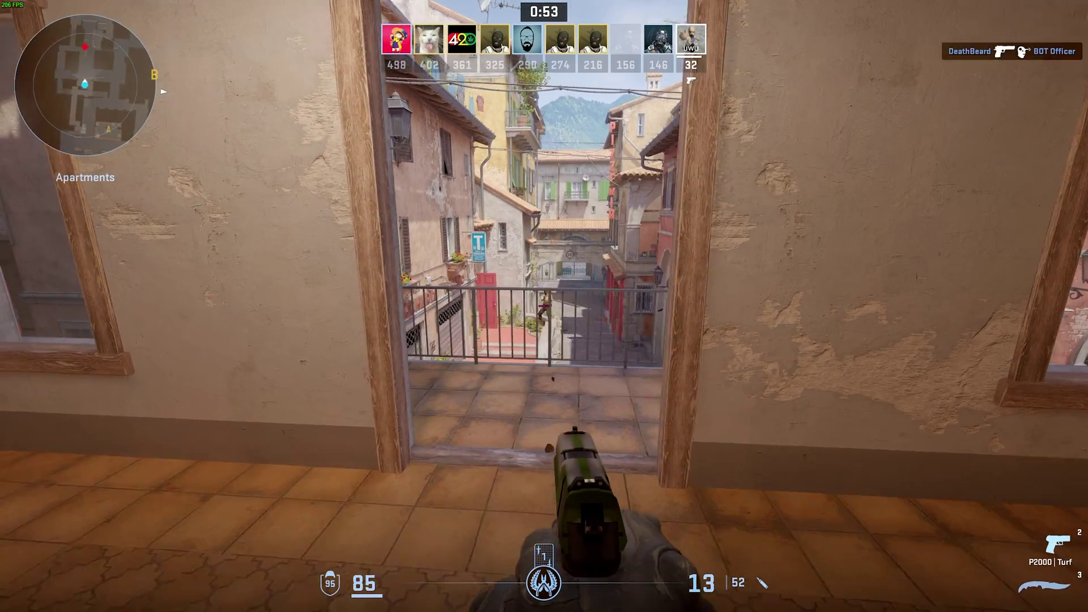
{"action": "left_click", "coordinate": [545, 308]}
{"action": "left_click", "coordinate": [544, 308]}
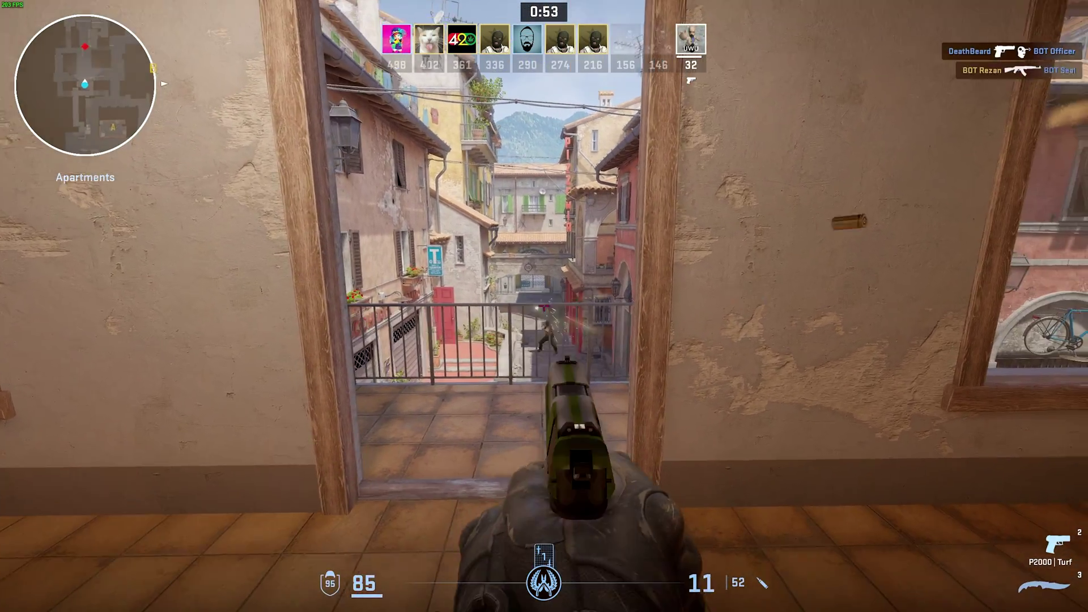
{"action": "left_click", "coordinate": [544, 308]}
{"action": "left_click", "coordinate": [545, 307]}
{"action": "left_click", "coordinate": [544, 308]}
{"action": "left_click", "coordinate": [544, 308]}
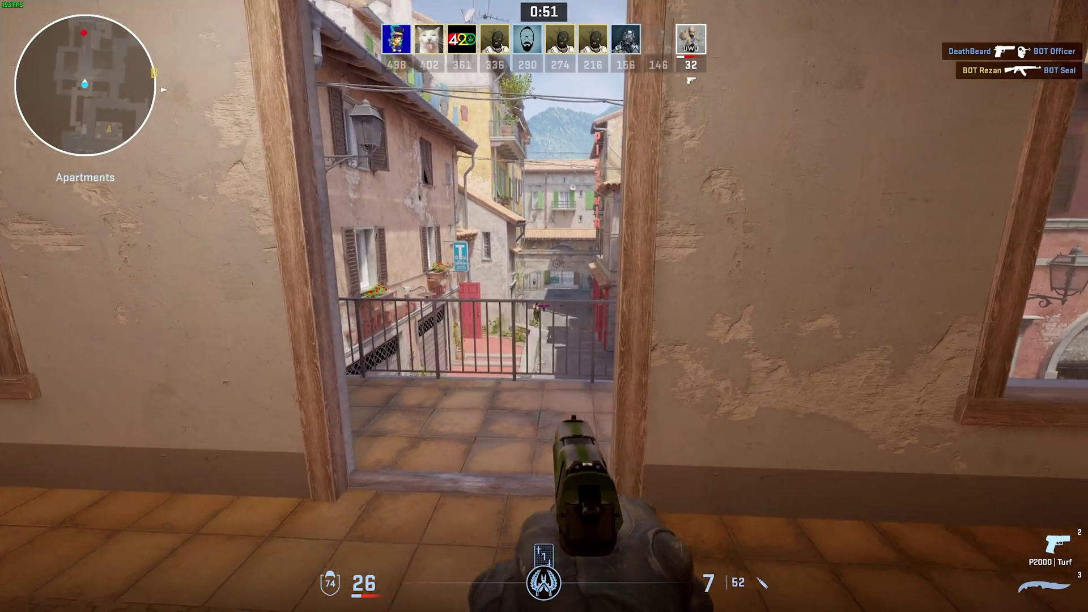
{"action": "left_click", "coordinate": [544, 308]}
{"action": "key", "text": "r"}
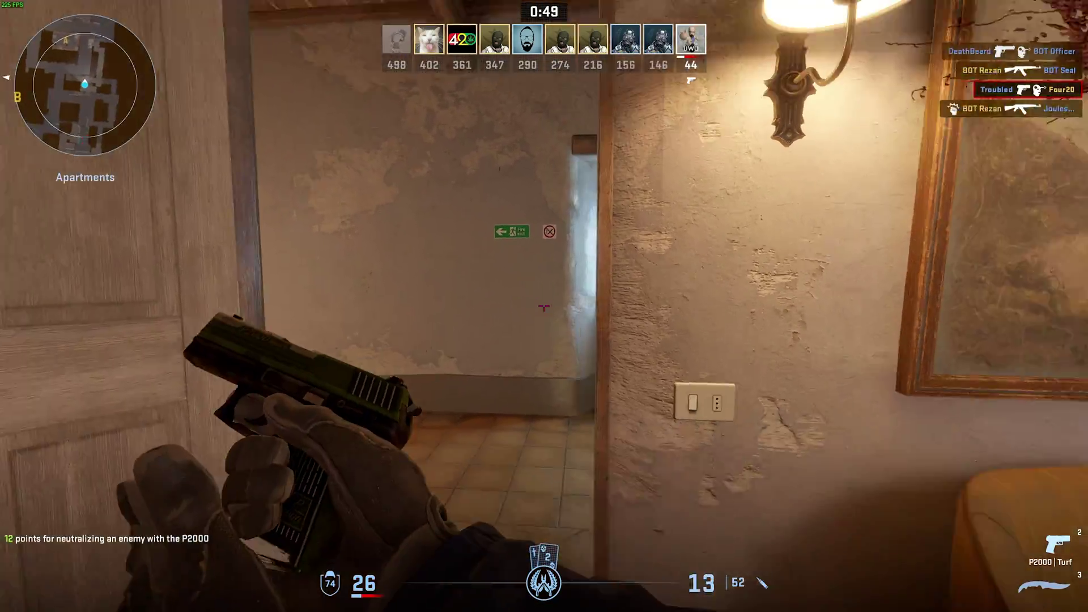
{"action": "key", "text": "w"}
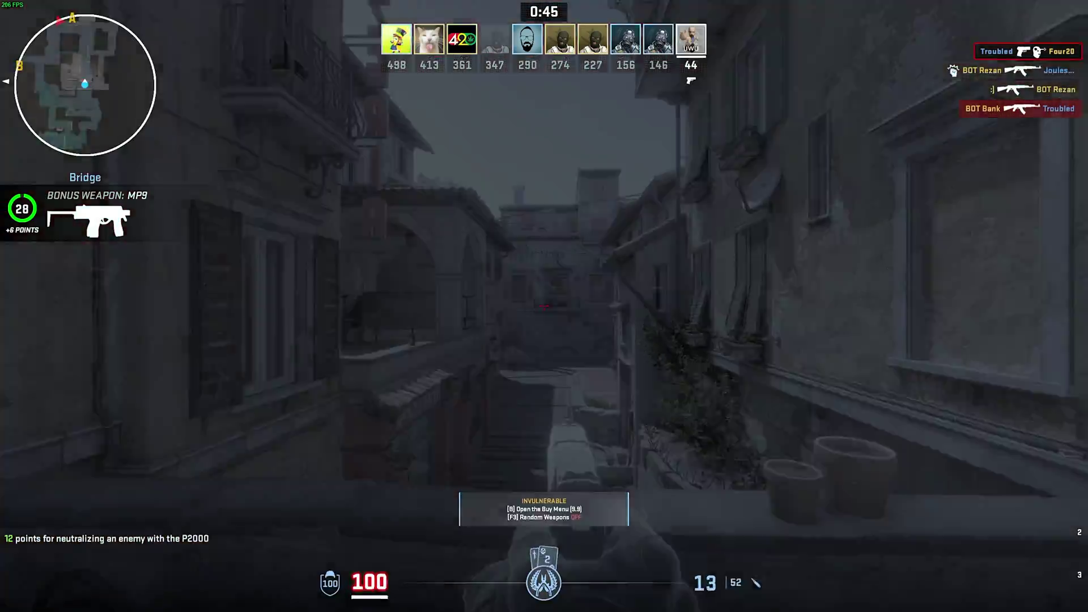
{"action": "key", "text": "grave"}
{"action": "type", "text": "exec"}
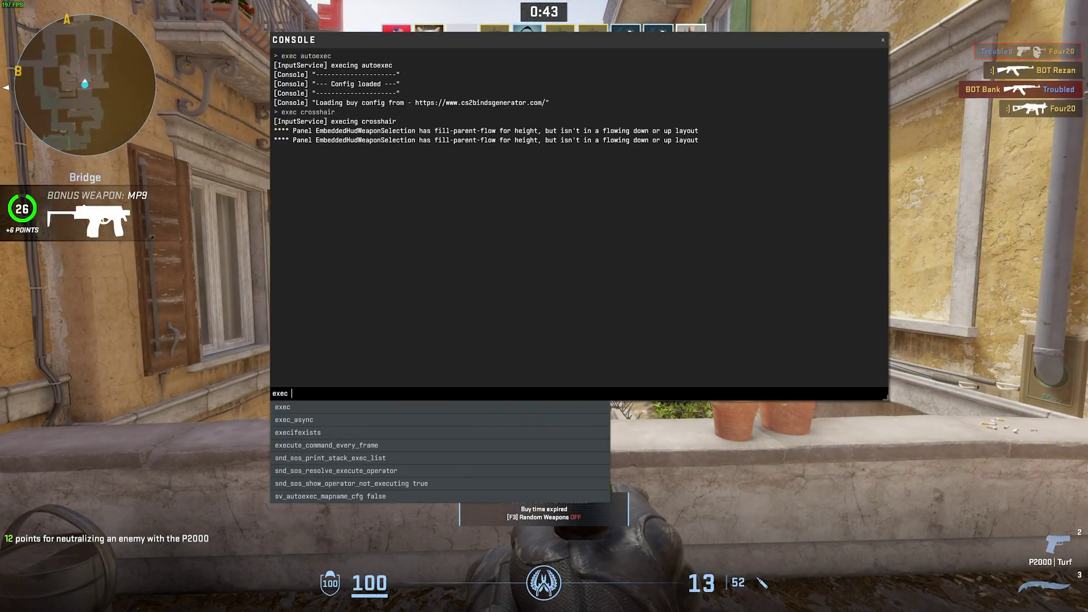